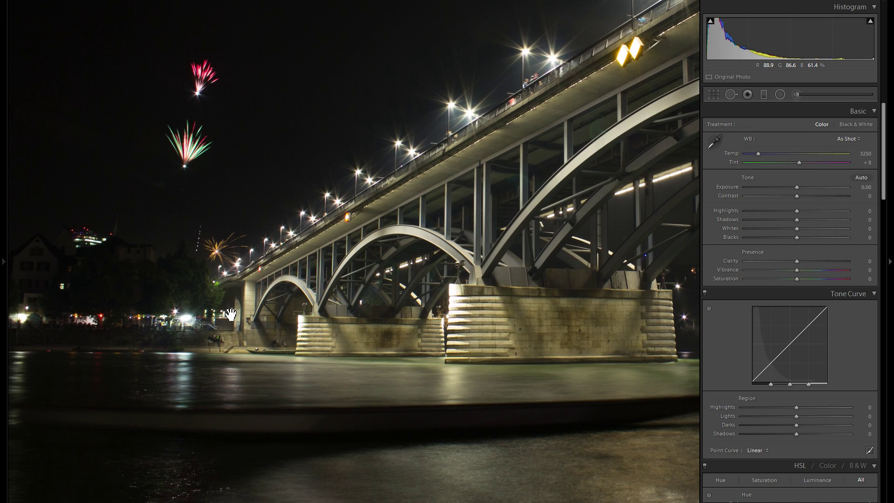
# Lower the photo's Highlights to -100, raise the Shadows to +100 and set the Whites to +60
pyautogui.moveTo(481, 302); pyautogui.dragTo(310, 267)
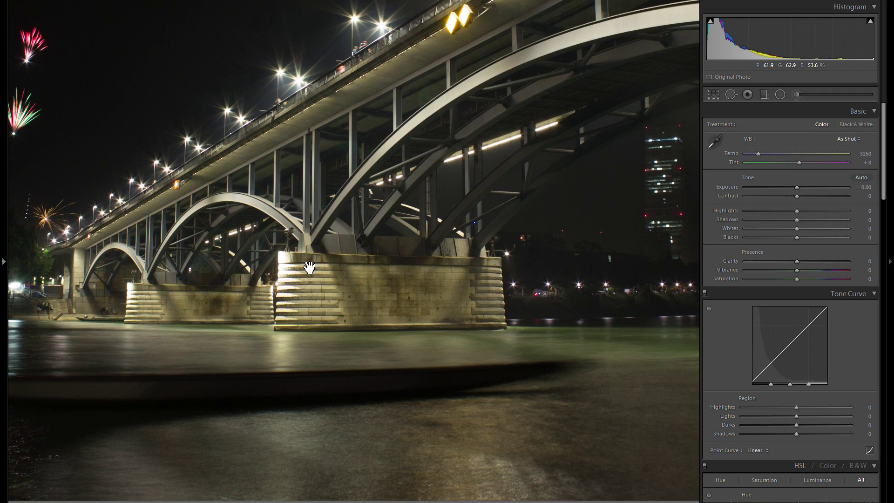
pyautogui.click(446, 236)
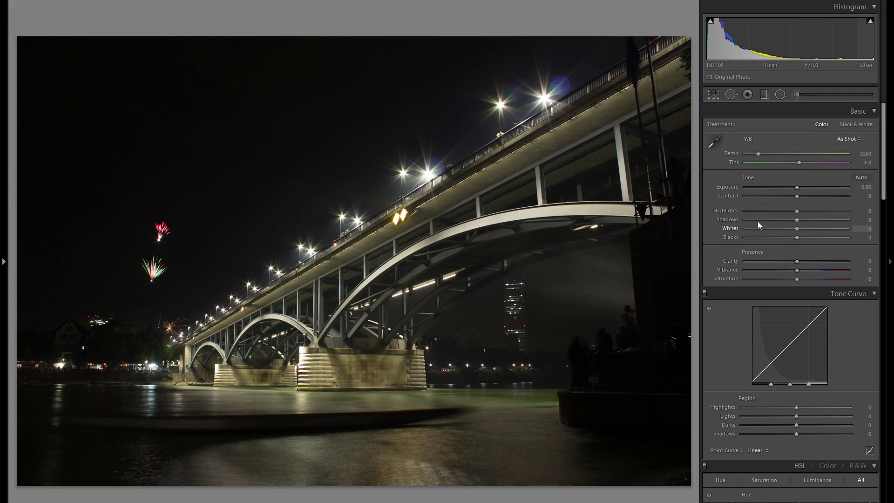
pyautogui.moveTo(798, 212); pyautogui.dragTo(849, 219)
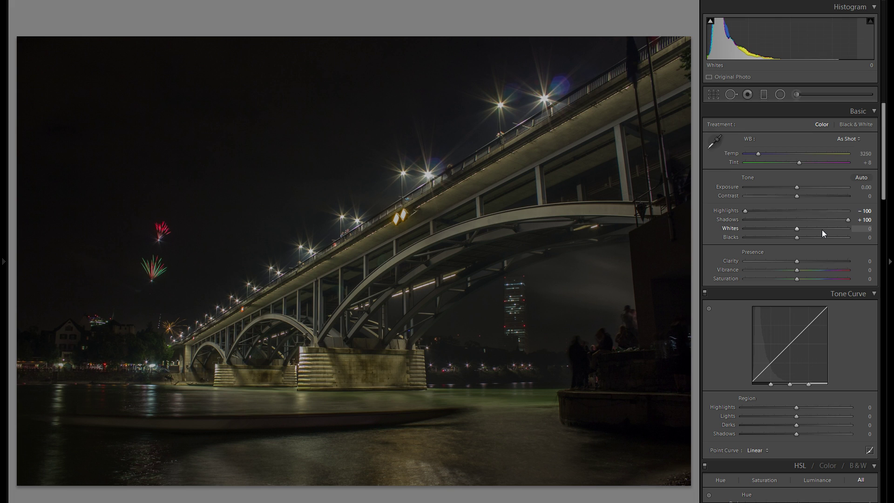
pyautogui.moveTo(823, 230); pyautogui.dragTo(828, 228)
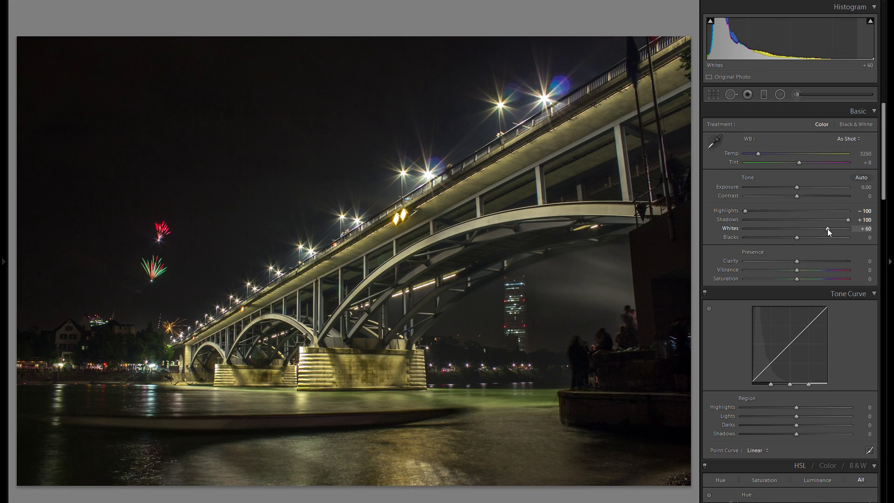
# Cool the photo's white balance by setting the color temperature to 2860
pyautogui.click(788, 163)
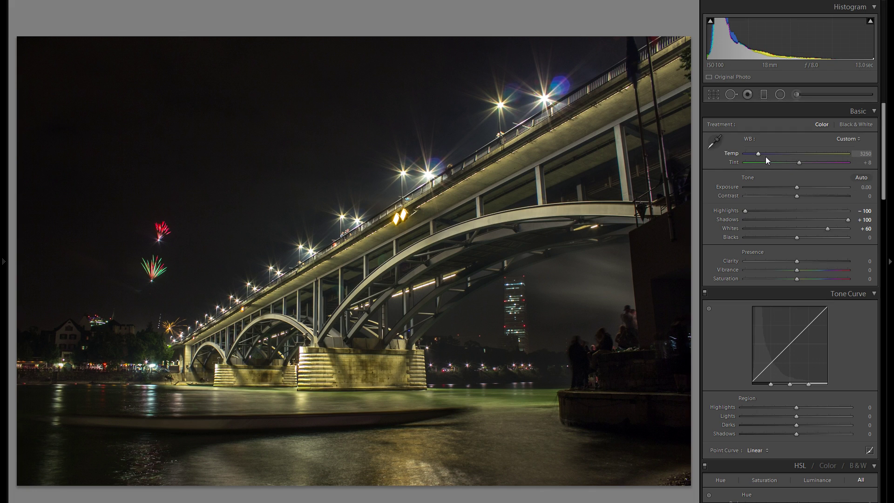
pyautogui.moveTo(759, 154); pyautogui.dragTo(766, 154)
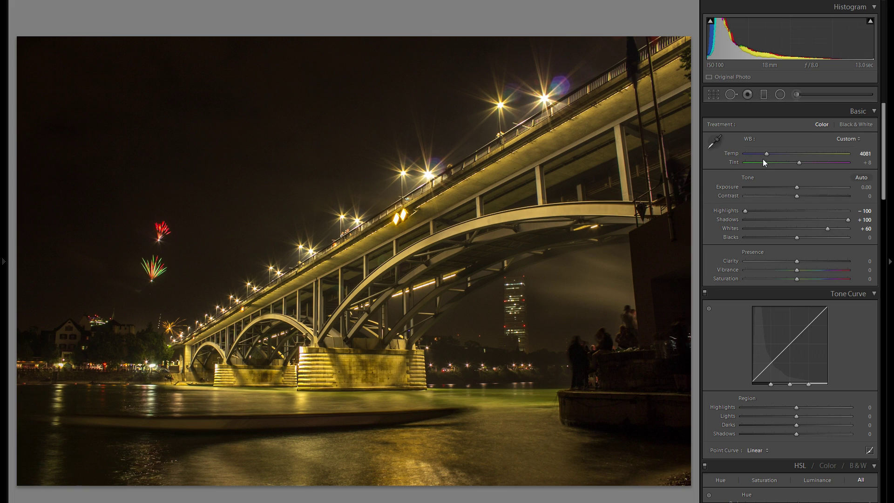
pyautogui.doubleClick(736, 152)
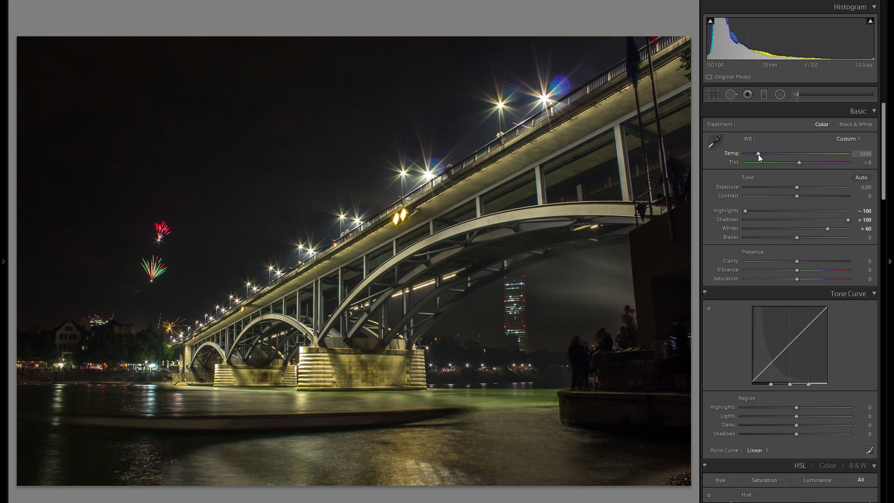
pyautogui.moveTo(759, 155); pyautogui.dragTo(754, 155)
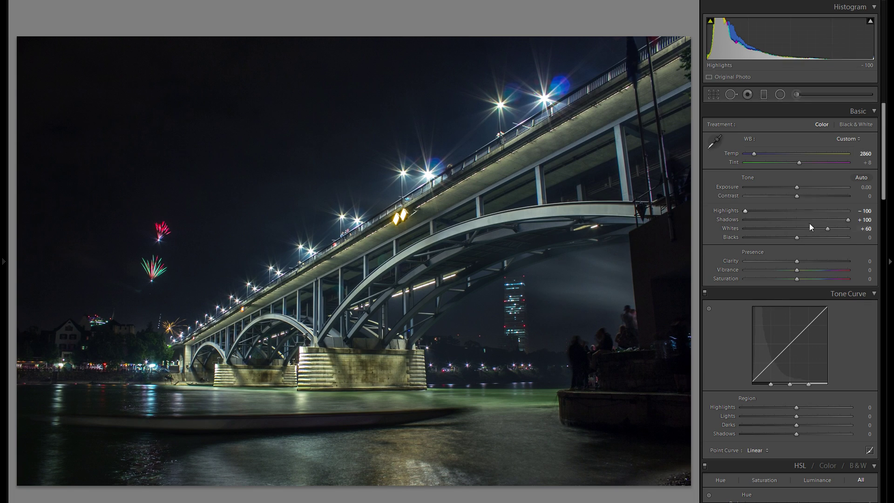
# Give the split toning highlights a yellow color with hue 47 and saturation 72
pyautogui.scroll(-4, 813, 245)
pyautogui.scroll(-6, 813, 247)
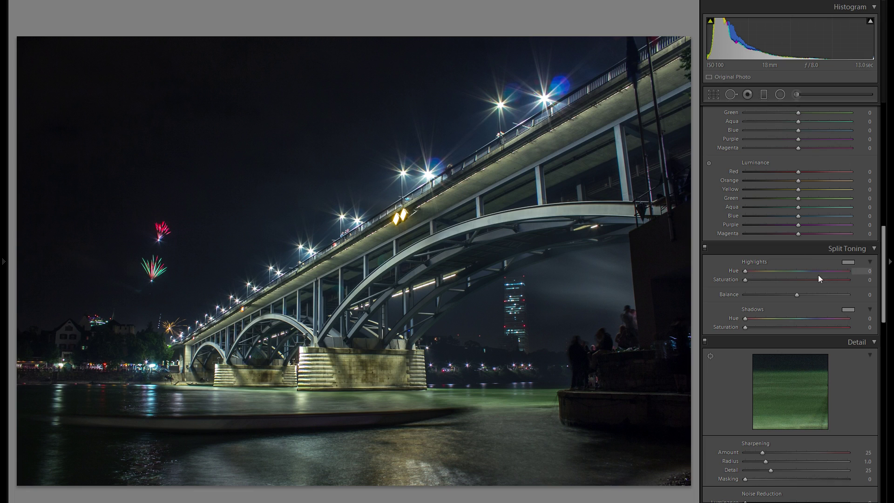
pyautogui.click(848, 263)
pyautogui.moveTo(737, 273); pyautogui.dragTo(741, 265)
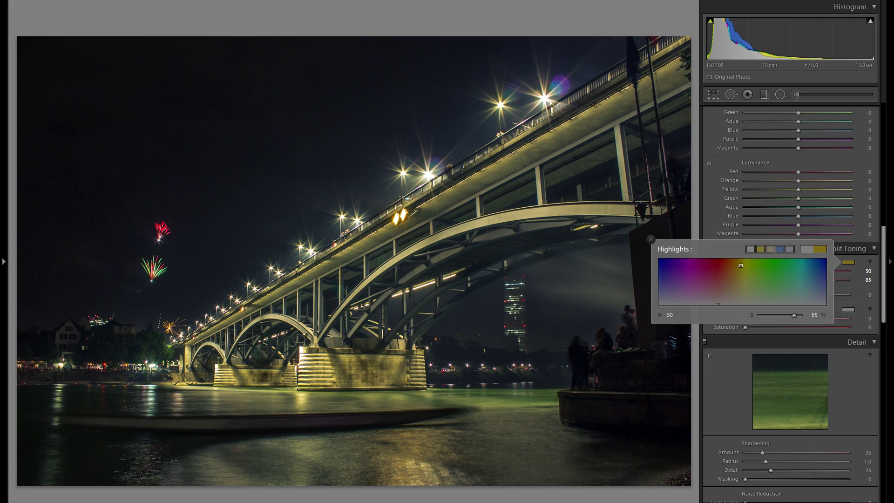
pyautogui.moveTo(741, 266); pyautogui.dragTo(740, 271)
pyautogui.click(651, 240)
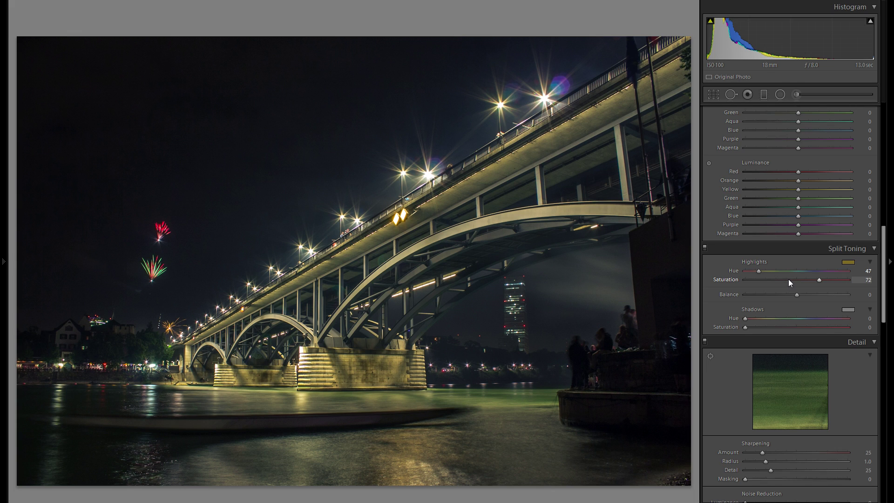
# Adjust the split toning highlights to hue 51 and saturation 78
pyautogui.moveTo(797, 279)
pyautogui.mouseDown()
pyautogui.moveTo(711, 280)
pyautogui.moveTo(791, 278)
pyautogui.mouseUp()
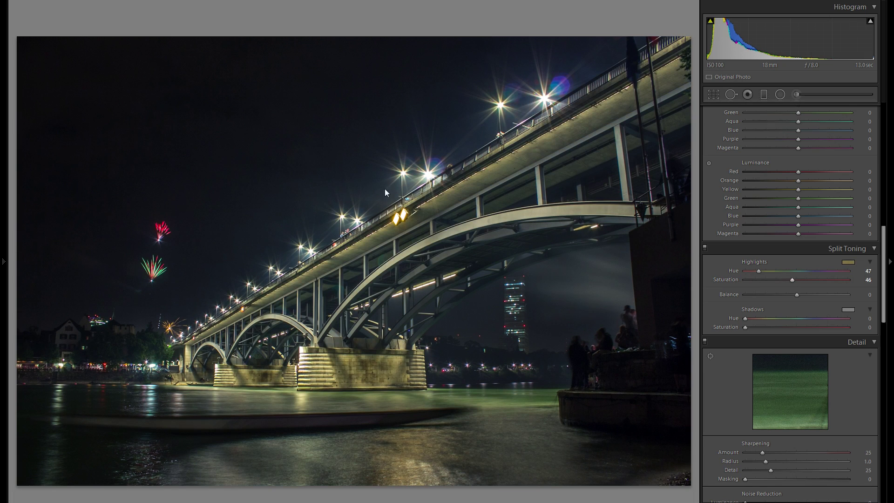
pyautogui.click(830, 280)
pyautogui.moveTo(828, 280); pyautogui.dragTo(825, 279)
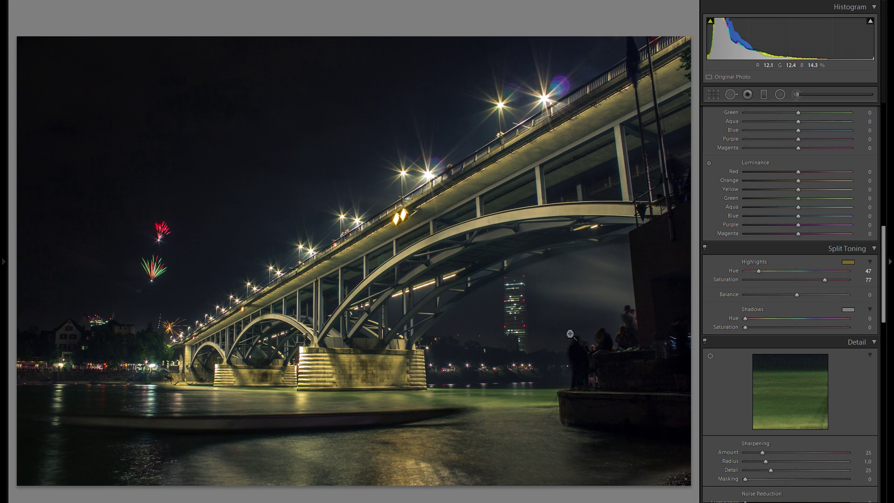
pyautogui.press('Up')
pyautogui.press('Up')
pyautogui.press('Up')
pyautogui.press('Up')
pyautogui.press('Up')
# Compare the edited photo side by side with the original and return to the single view
pyautogui.scroll(10, 784, 262)
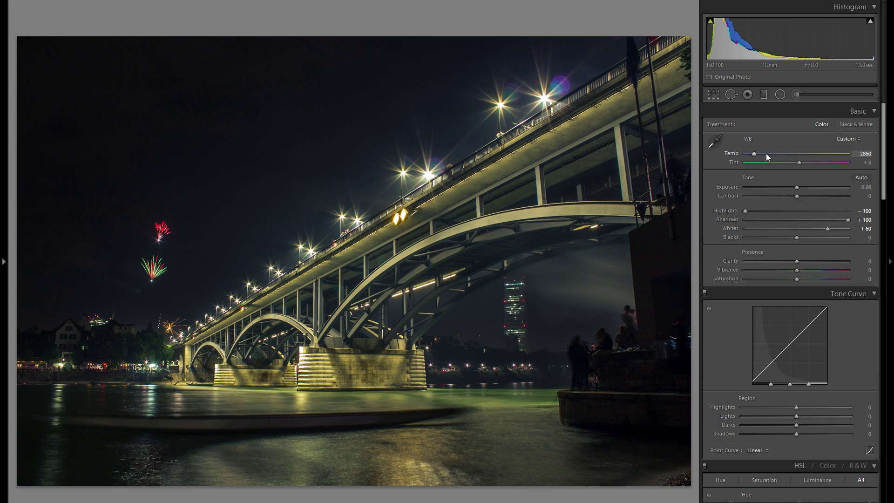
pyautogui.scroll(-10, 808, 219)
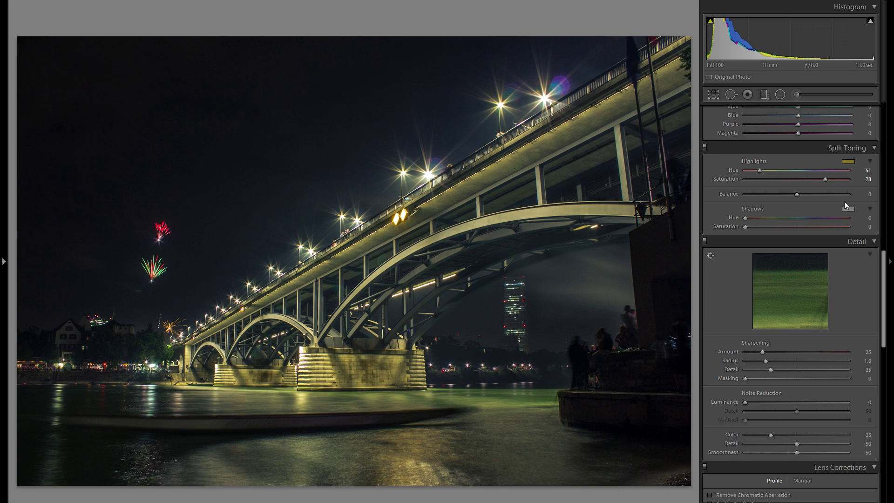
pyautogui.press('y')
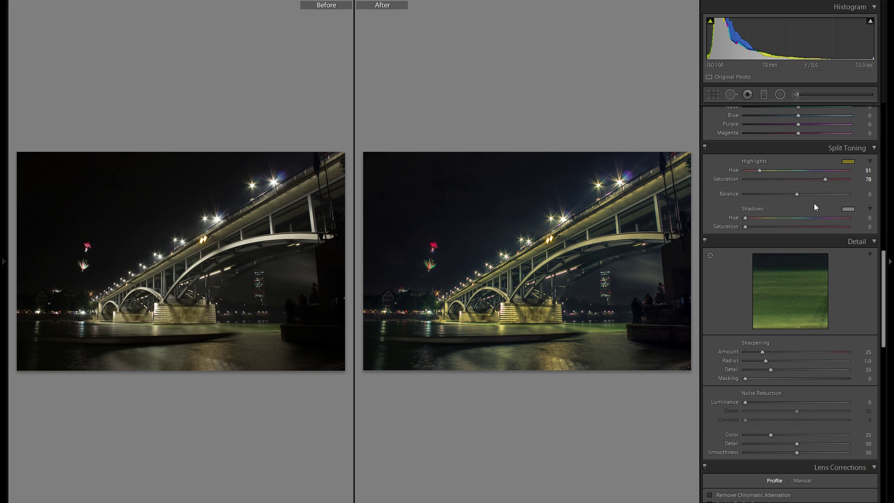
pyautogui.press('y')
# Shift the white balance Tint to +17 and raise the Contrast to +17
pyautogui.scroll(10, 780, 243)
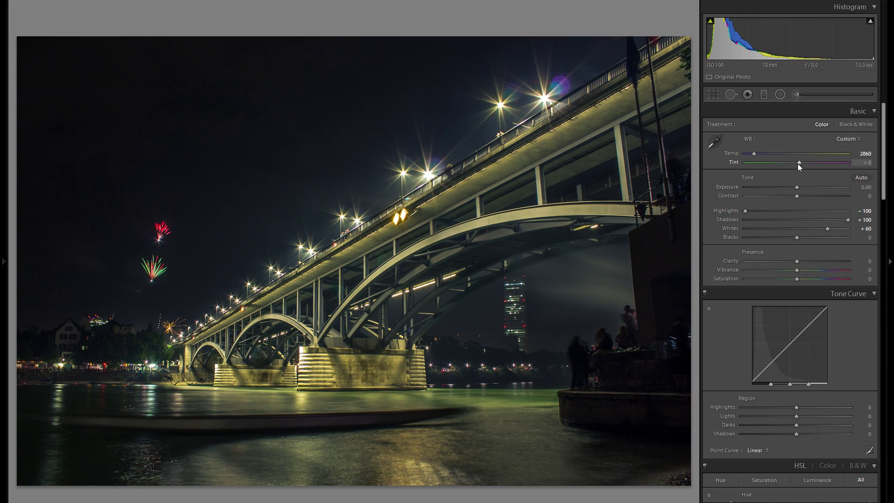
pyautogui.moveTo(798, 164); pyautogui.dragTo(803, 164)
pyautogui.moveTo(797, 197); pyautogui.dragTo(805, 197)
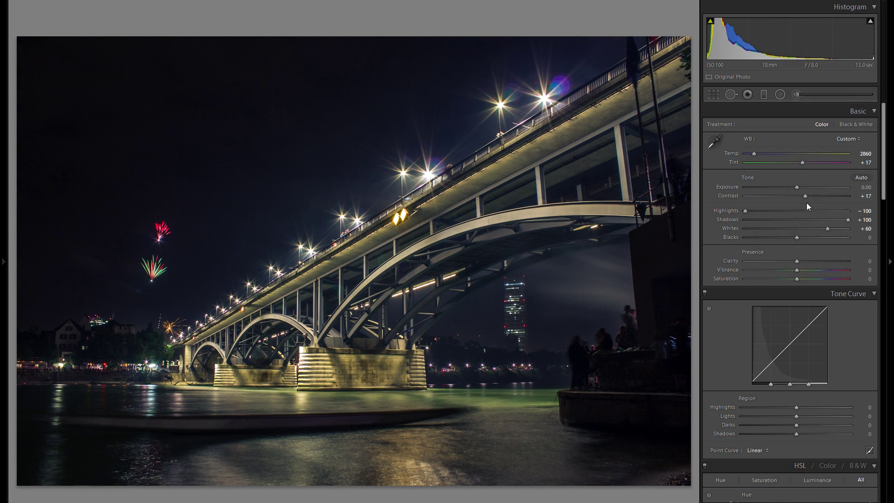
# Try Blacks at +14 and the tone curve Darks at +47, resetting each to 0
pyautogui.click(815, 238)
pyautogui.moveTo(814, 238); pyautogui.dragTo(804, 239)
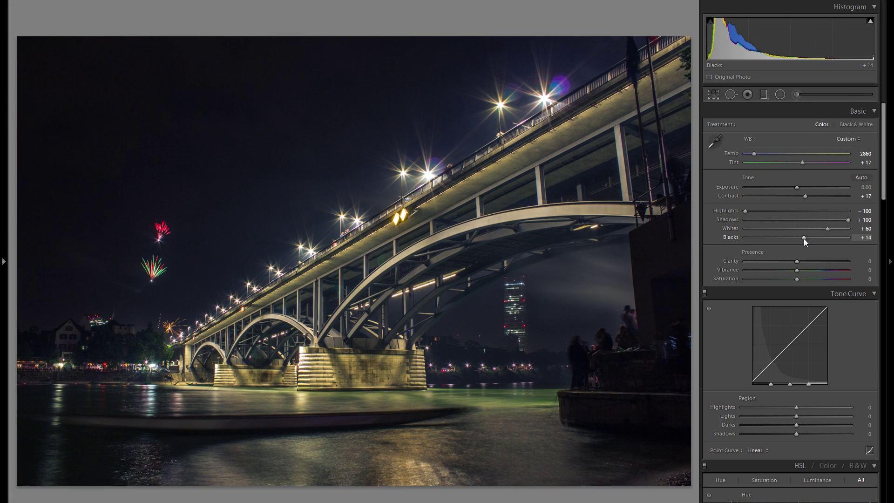
pyautogui.doubleClick(730, 238)
pyautogui.scroll(-2, 851, 343)
pyautogui.click(822, 328)
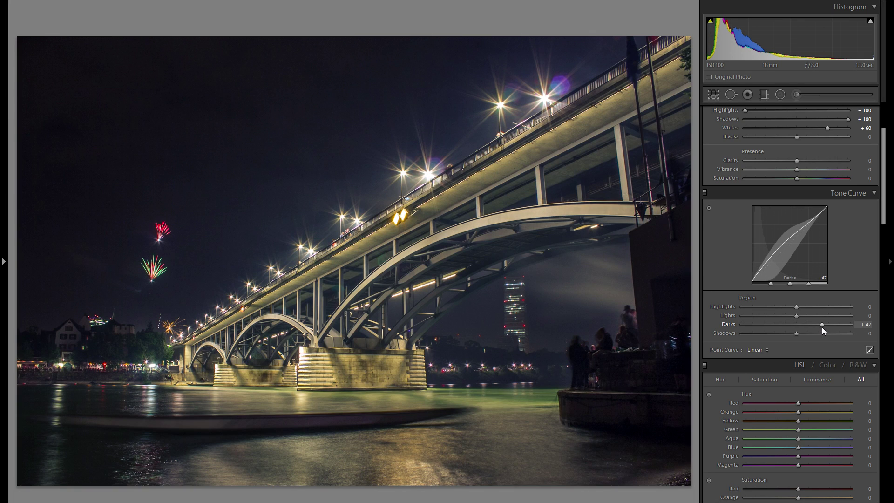
pyautogui.doubleClick(733, 324)
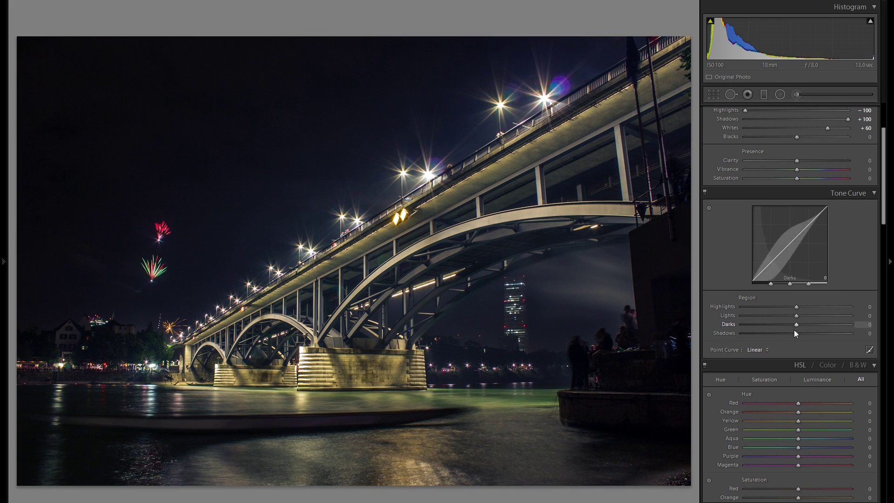
# Raise the tone curve Shadows to +24 and set the overall Clarity to +36
pyautogui.moveTo(797, 334); pyautogui.dragTo(820, 333)
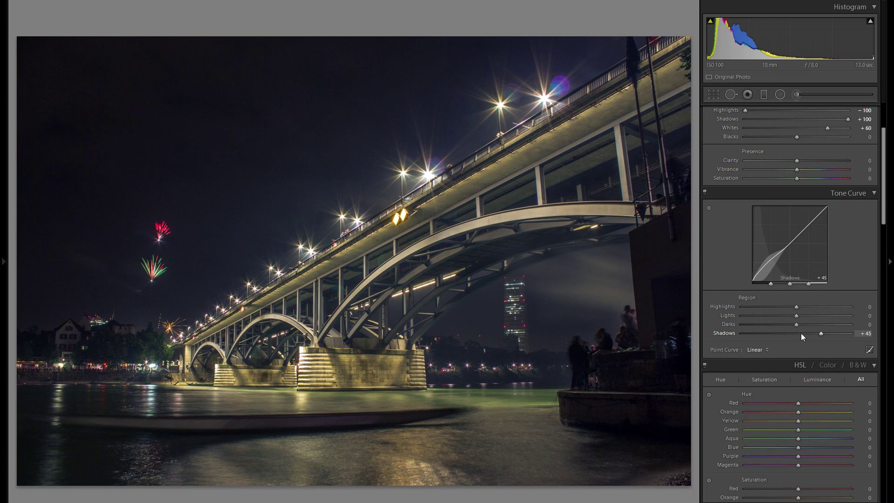
pyautogui.click(806, 333)
pyautogui.moveTo(806, 334); pyautogui.dragTo(807, 333)
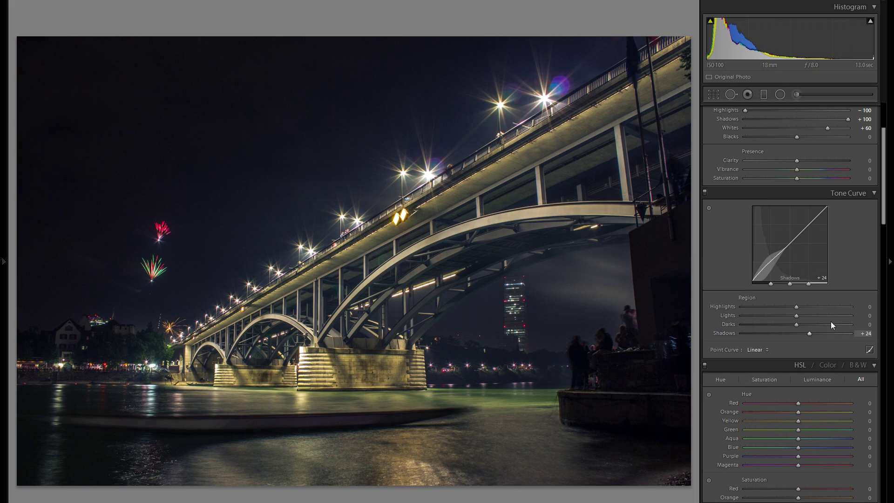
pyautogui.scroll(3, 807, 318)
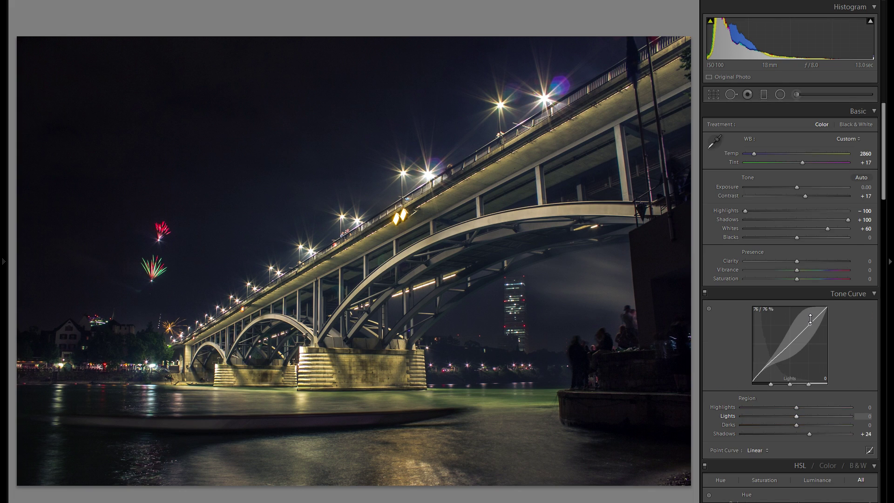
pyautogui.moveTo(825, 261)
pyautogui.mouseDown()
pyautogui.moveTo(775, 258)
pyautogui.moveTo(816, 265)
pyautogui.mouseUp()
# Paint a local adjustment with a size 20 Adjustment Brush, using Tint 0 and Clarity -64, and close the brush
pyautogui.click(797, 95)
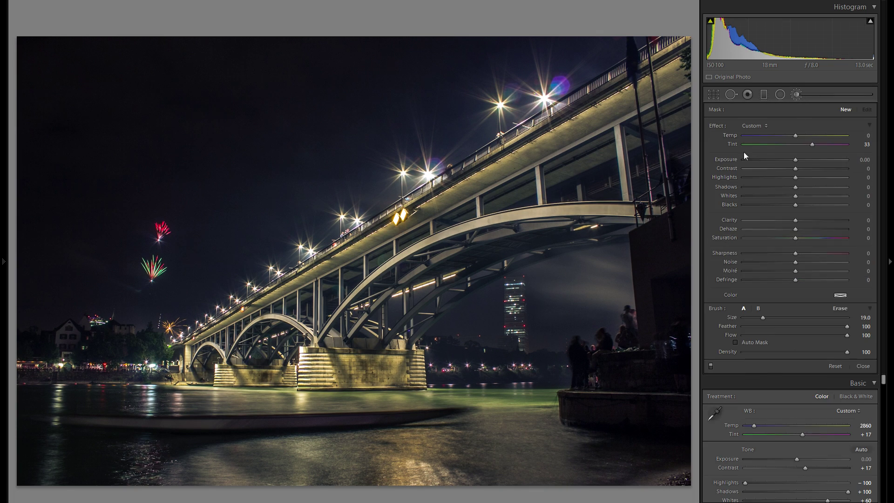
pyautogui.moveTo(771, 219); pyautogui.dragTo(765, 221)
pyautogui.scroll(1, 272, 231)
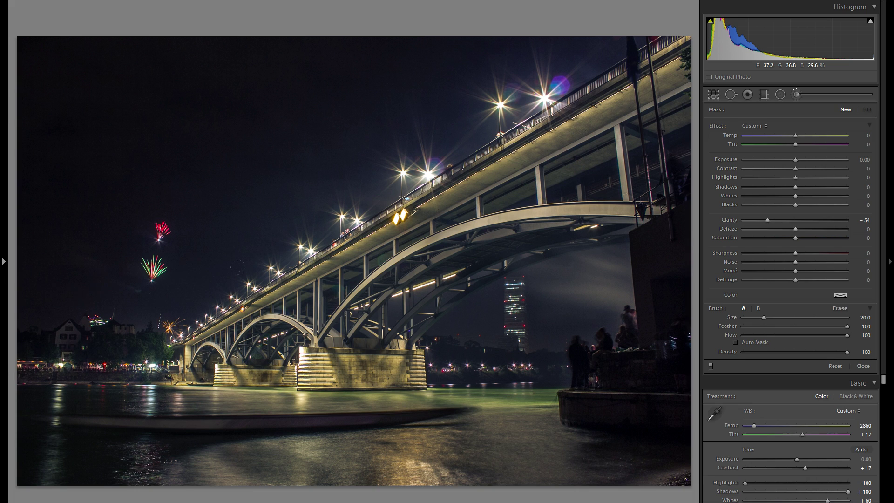
pyautogui.click(762, 221)
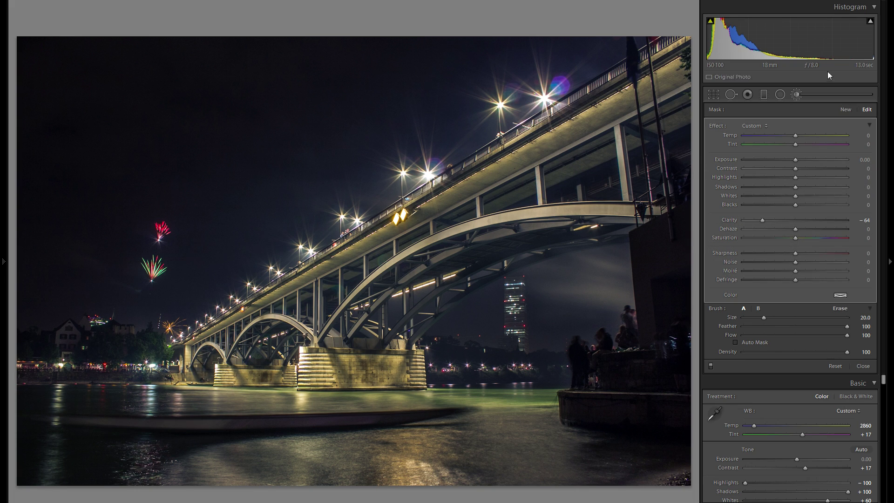
pyautogui.click(798, 94)
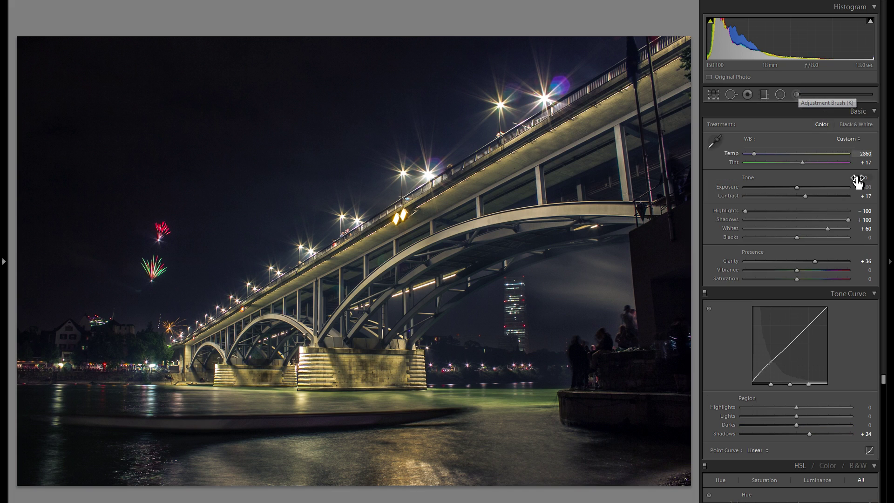
# Raise the Vibrance to +20 and set the tone curve Lights to +12 and Highlights to -56
pyautogui.moveTo(821, 270)
pyautogui.mouseDown()
pyautogui.moveTo(833, 269)
pyautogui.moveTo(806, 275)
pyautogui.mouseUp()
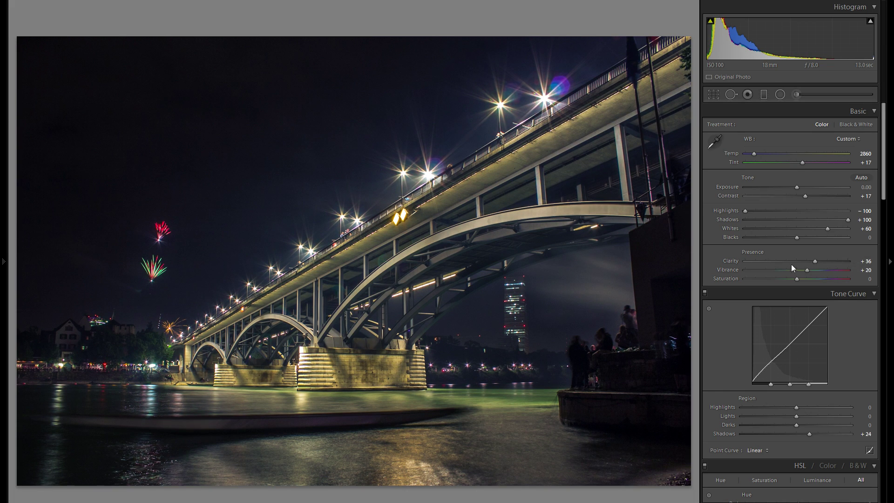
pyautogui.scroll(-3, 791, 264)
pyautogui.moveTo(820, 314)
pyautogui.mouseDown()
pyautogui.moveTo(766, 320)
pyautogui.moveTo(817, 317)
pyautogui.moveTo(803, 319)
pyautogui.mouseUp()
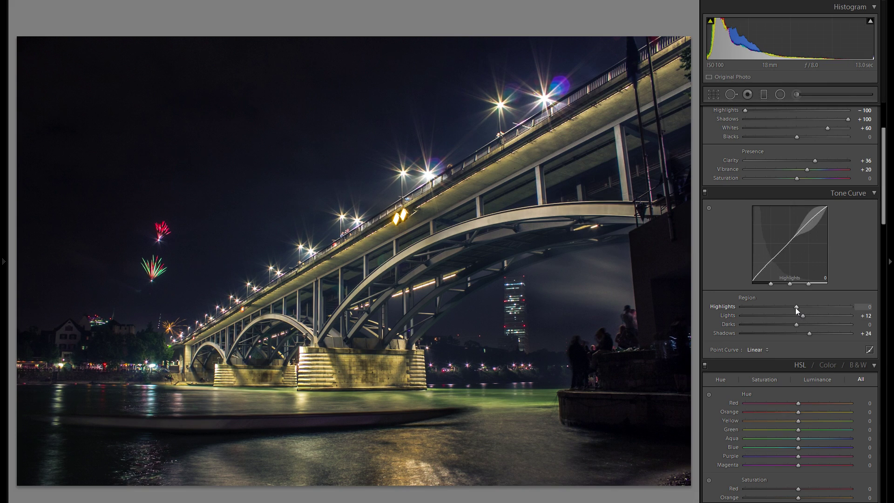
pyautogui.moveTo(859, 305); pyautogui.dragTo(764, 314)
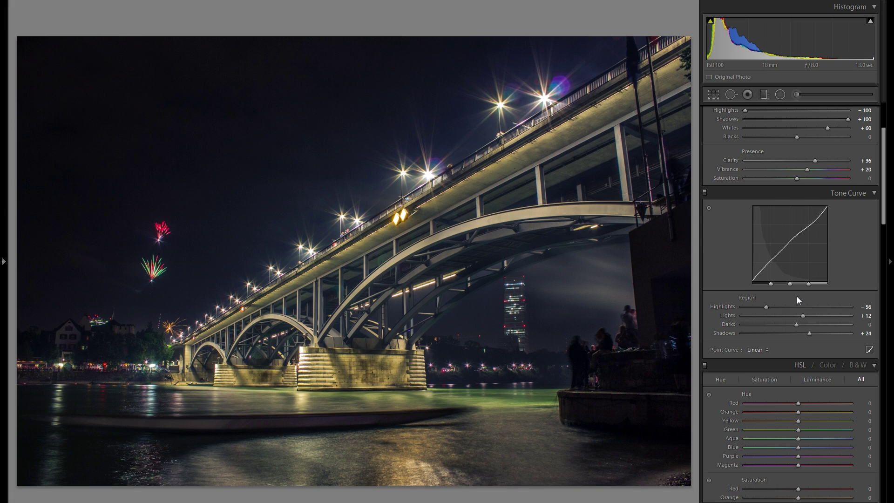
# Enable Remove Chromatic Aberration in the lens profile corrections
pyautogui.scroll(-5, 845, 297)
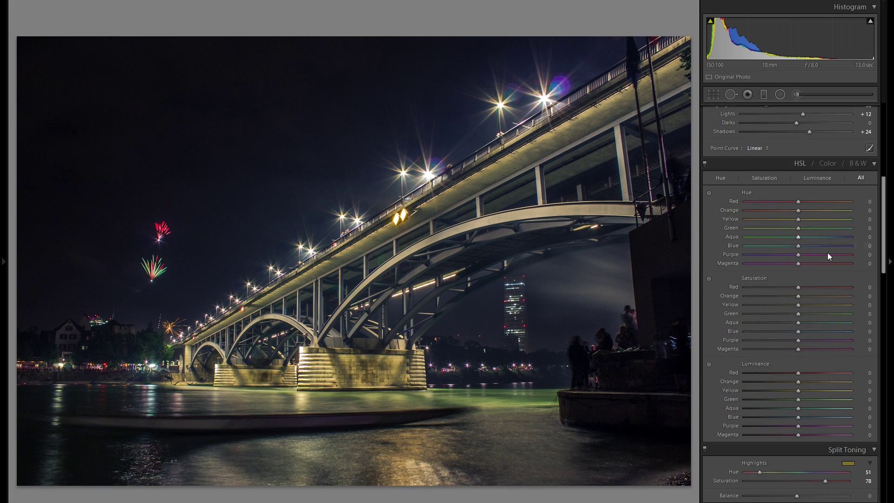
pyautogui.scroll(-5, 807, 275)
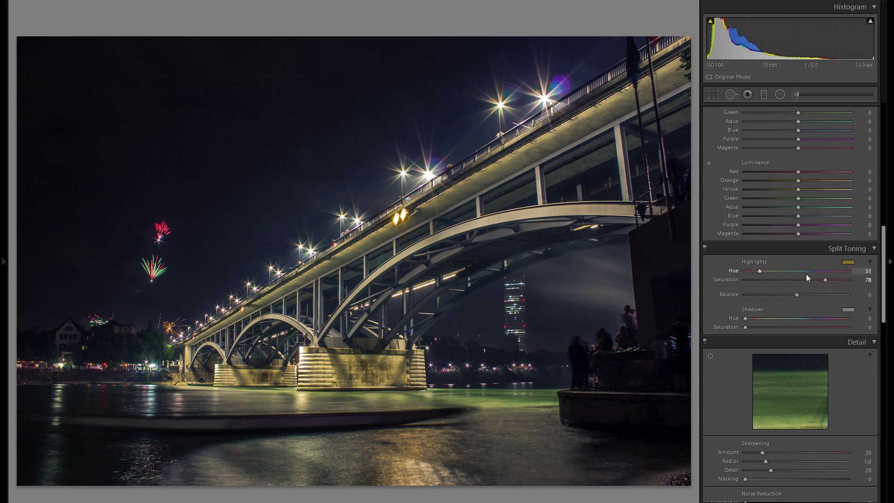
pyautogui.scroll(-8, 818, 291)
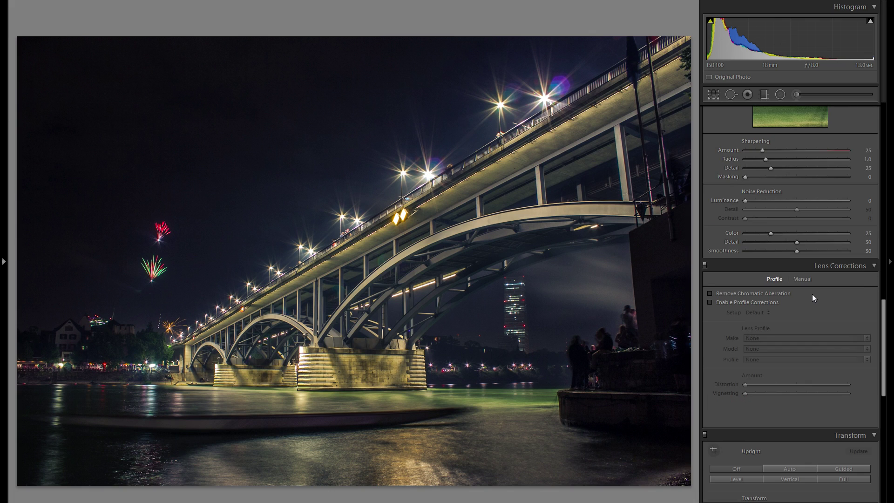
pyautogui.scroll(-3, 812, 295)
pyautogui.click(778, 195)
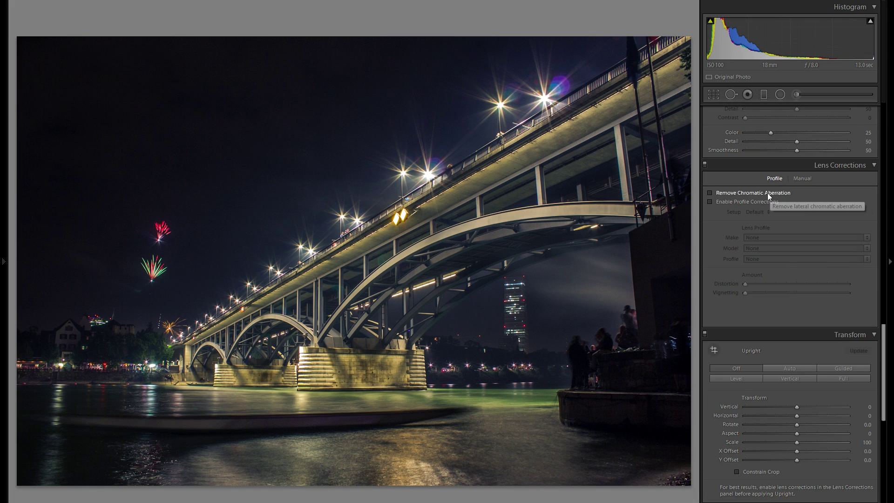
# Enable Profile Corrections using the Canon EF-S 18-55mm f/3.5-5.6 IS STM lens profile, checking the photo with and without it
pyautogui.click(755, 202)
pyautogui.click(769, 236)
pyautogui.press('c')
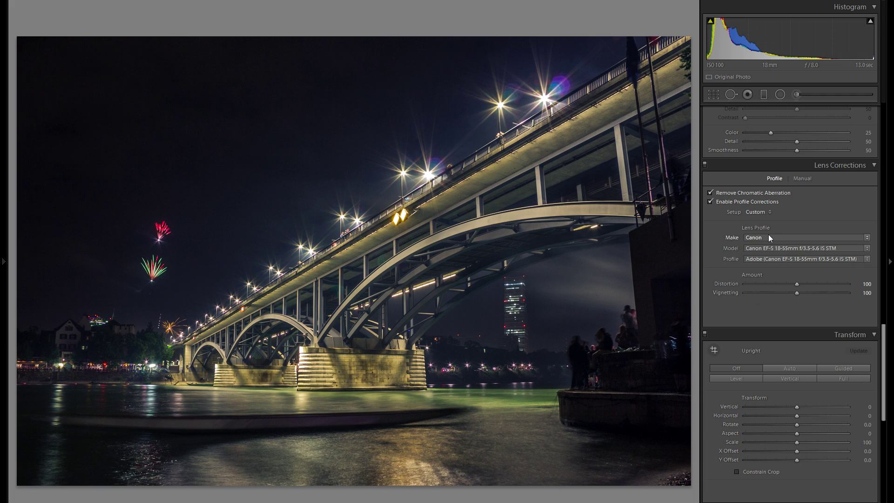
pyautogui.click(754, 203)
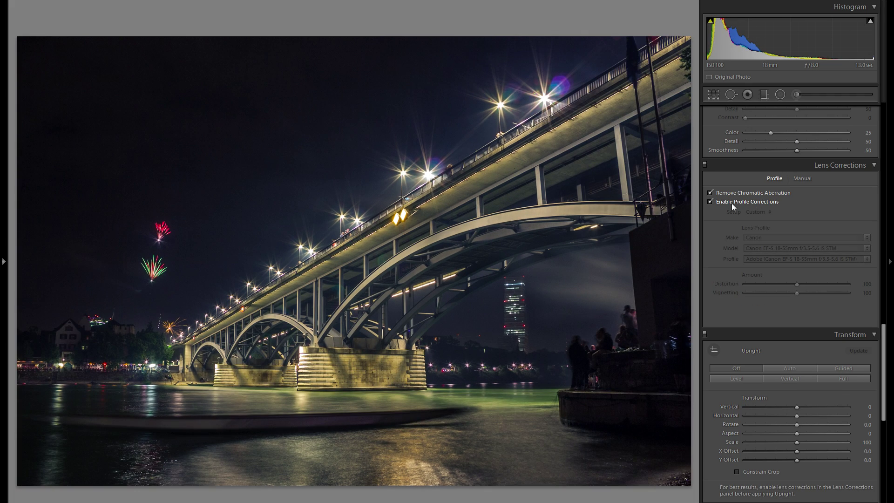
pyautogui.click(731, 203)
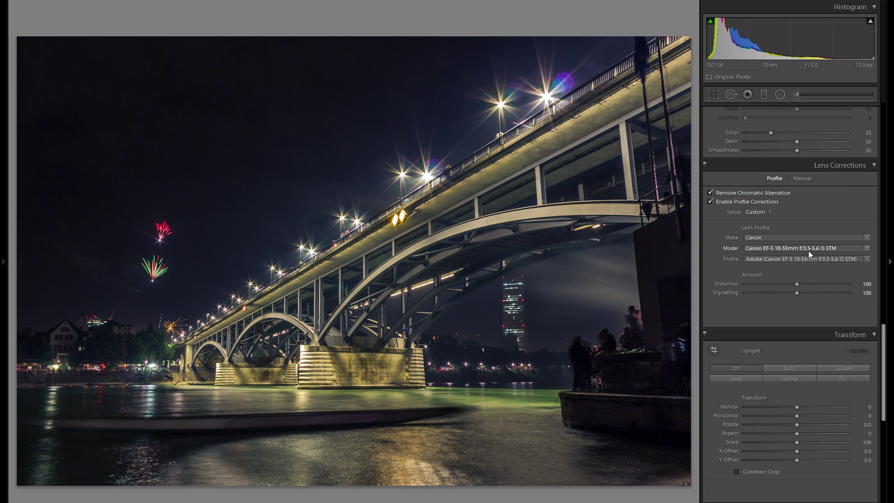
# Add a Highlight Priority post-crop vignette with Amount -12, Midpoint 28 and Feather 72
pyautogui.scroll(-10, 808, 251)
pyautogui.scroll(-2, 796, 252)
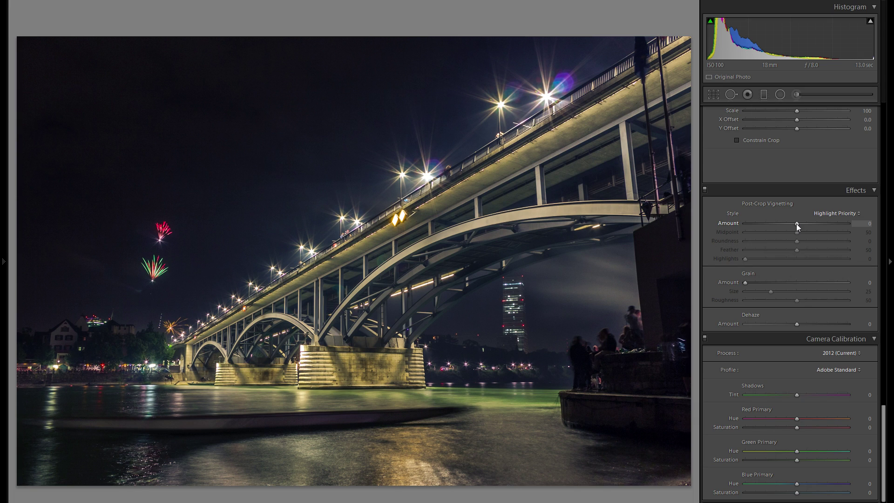
pyautogui.moveTo(796, 224); pyautogui.dragTo(787, 225)
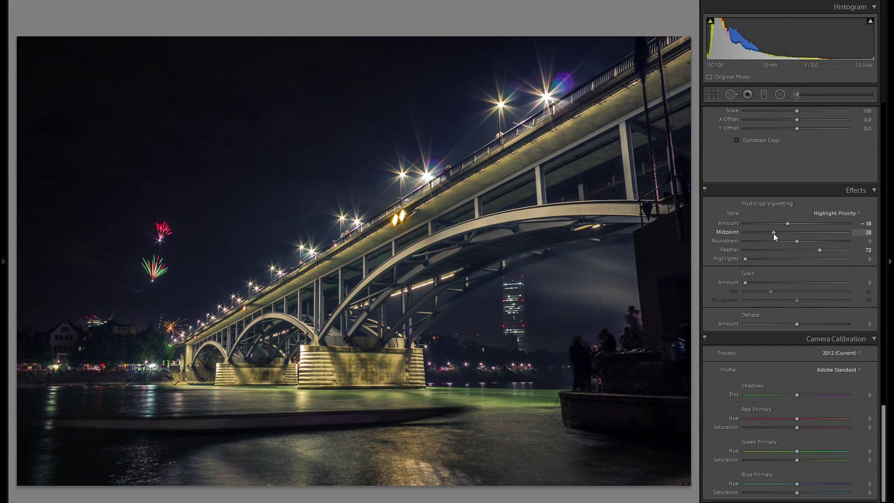
pyautogui.moveTo(786, 226); pyautogui.dragTo(790, 226)
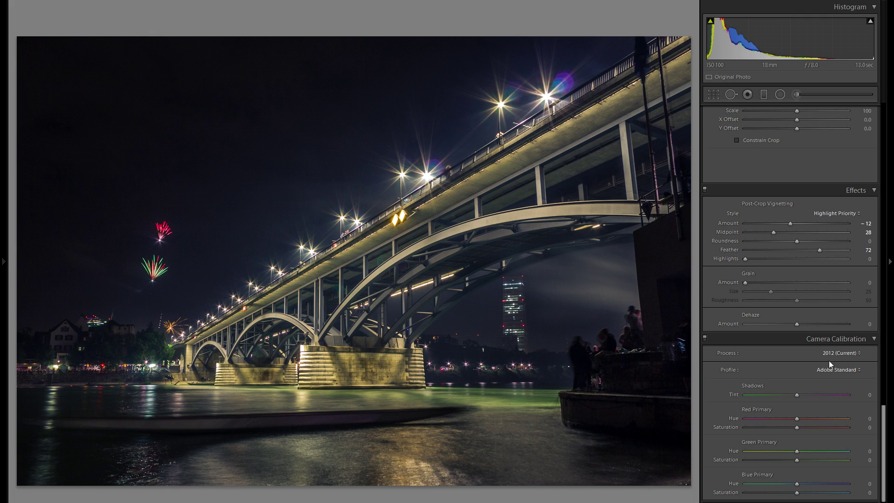
# Try the Camera Faithful and Camera Landscape calibration profiles, and return to Adobe Standard
pyautogui.click(839, 370)
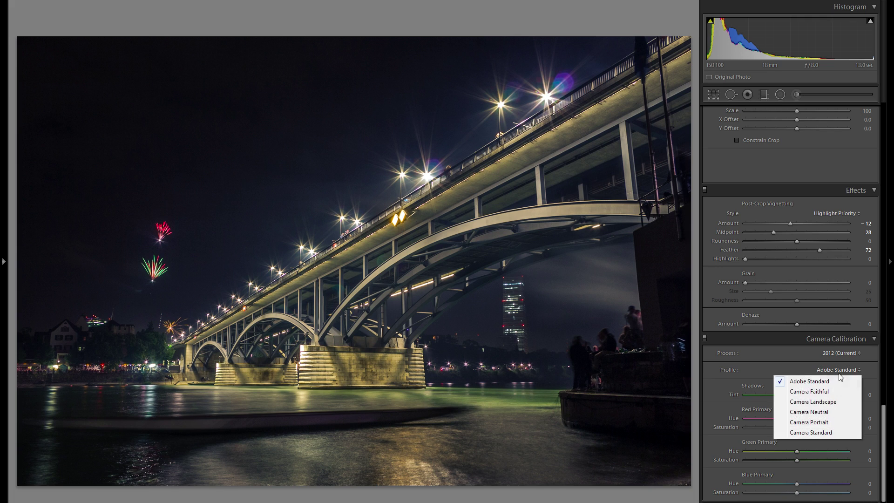
pyautogui.click(836, 388)
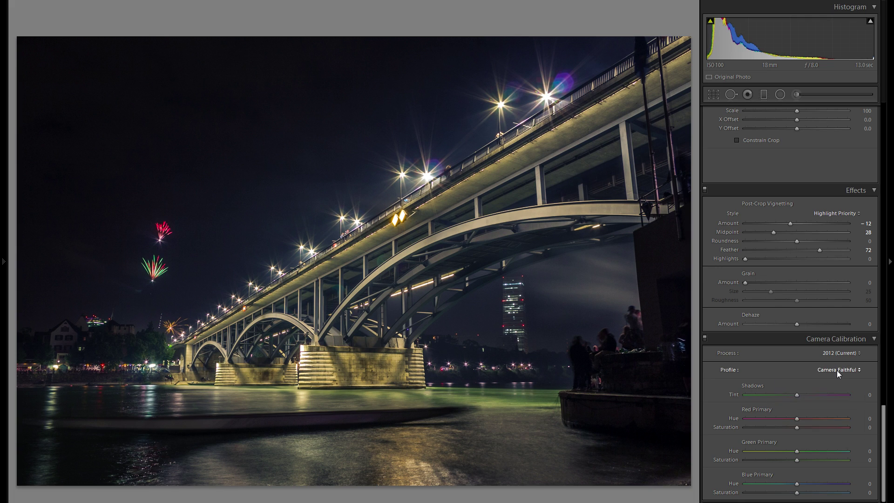
pyautogui.click(837, 371)
pyautogui.click(826, 404)
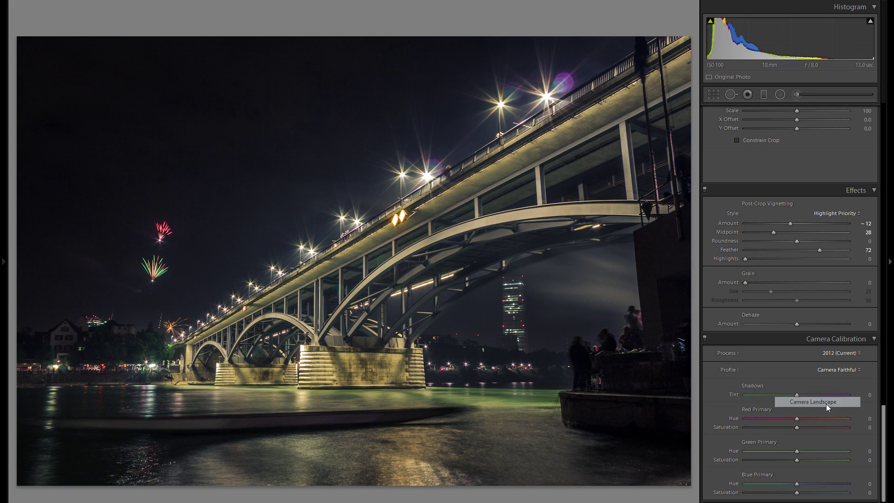
pyautogui.click(829, 369)
pyautogui.click(818, 379)
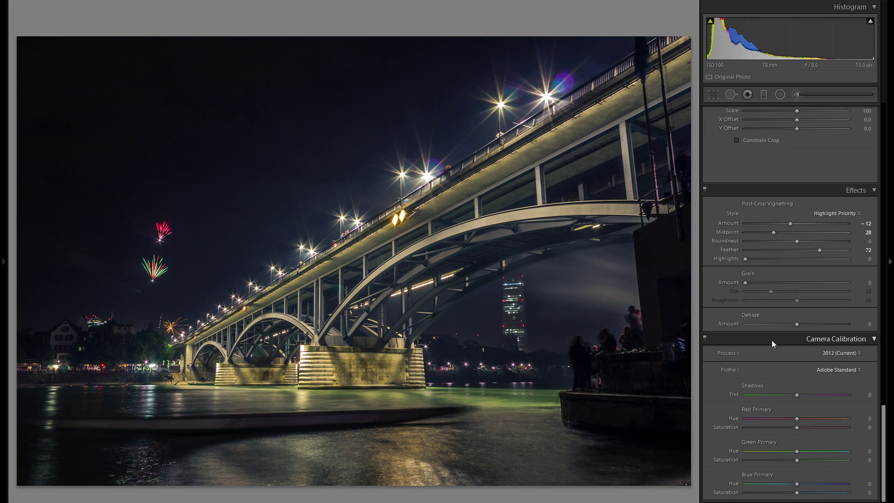
# Compare the original and edited photo side by side, and return to the single-photo view
pyautogui.scroll(3, 770, 342)
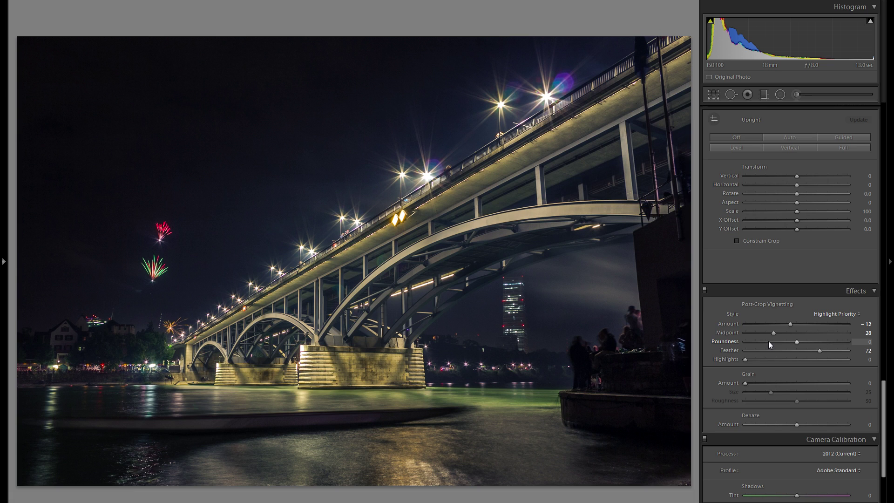
pyautogui.scroll(5, 769, 341)
pyautogui.scroll(10, 769, 341)
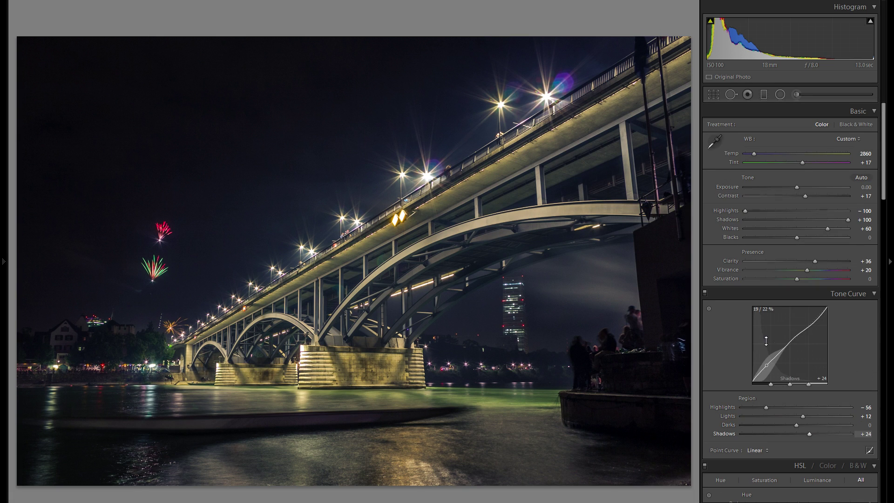
pyautogui.press('y')
pyautogui.click(643, 297)
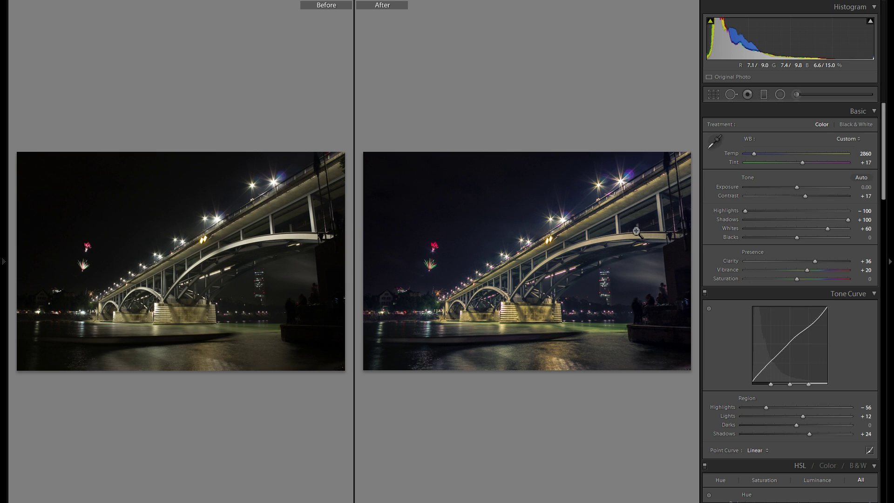
pyautogui.press('y')
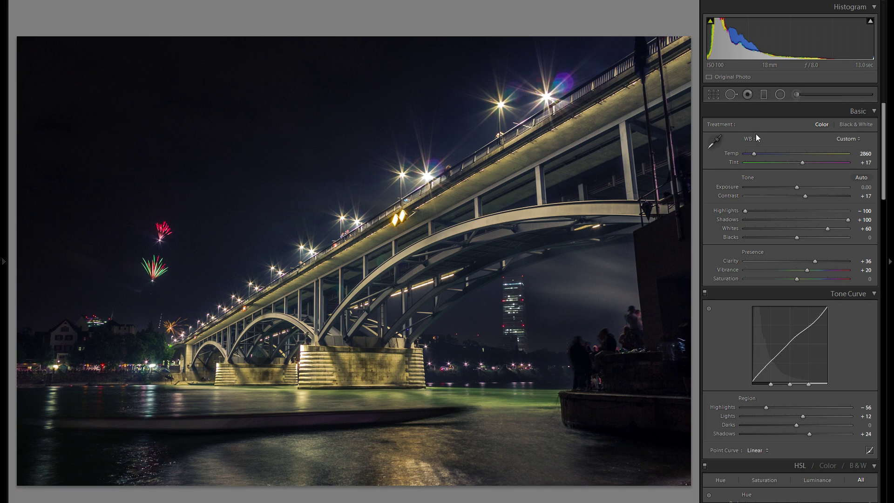
# Add a horizontal graduated filter over the water along the photo's lower edge with Exposure -0.85
pyautogui.click(765, 95)
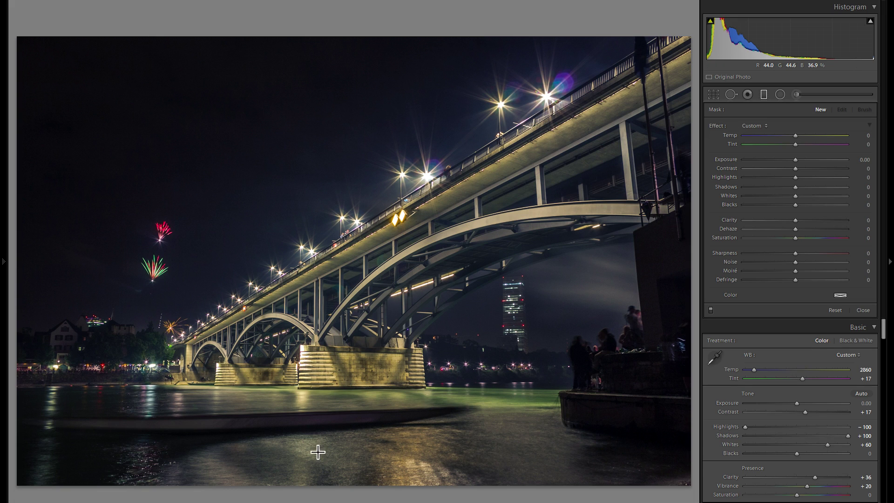
pyautogui.moveTo(314, 404)
pyautogui.mouseDown()
pyautogui.moveTo(313, 346)
pyautogui.moveTo(311, 415)
pyautogui.moveTo(310, 394)
pyautogui.mouseUp()
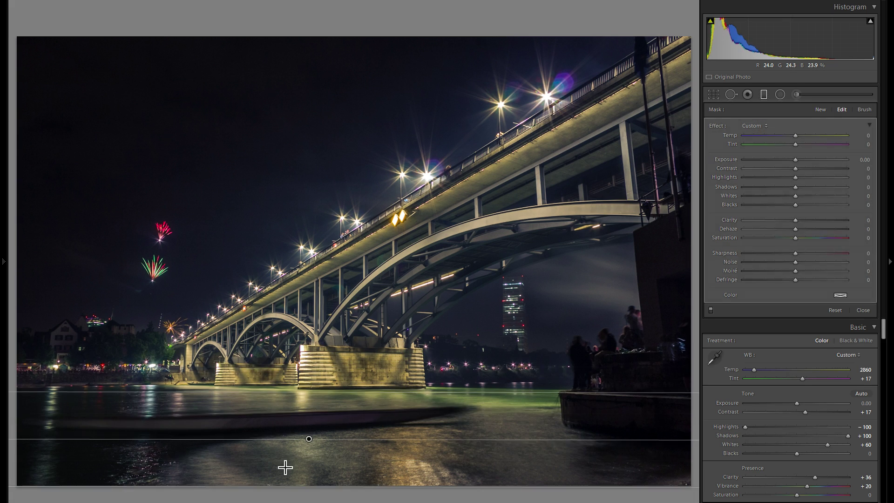
pyautogui.moveTo(795, 162); pyautogui.dragTo(782, 162)
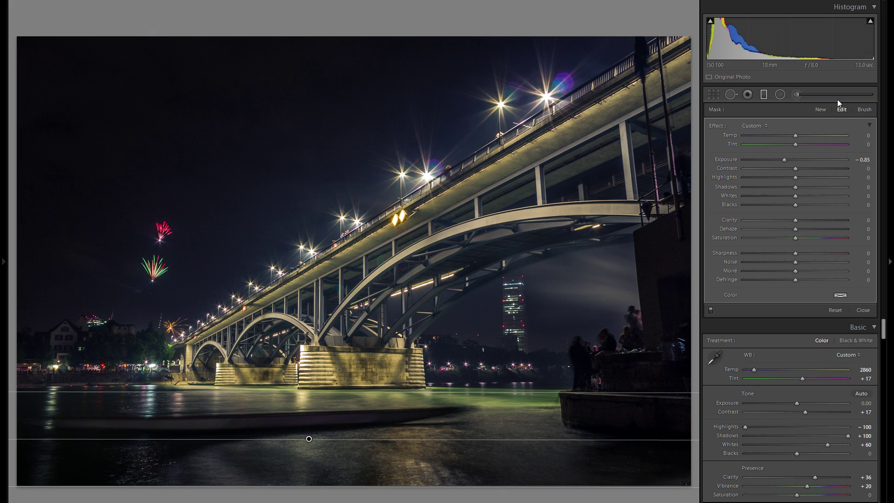
# Add a second graduated filter from the photo's left side with Exposure -0.42, and shift it outward to the left edge
pyautogui.click(818, 111)
pyautogui.moveTo(49, 245); pyautogui.dragTo(204, 201)
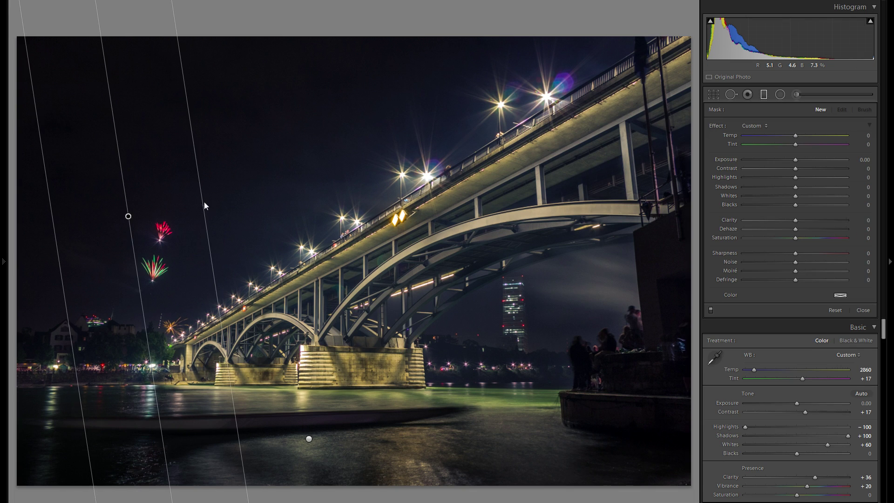
pyautogui.click(790, 160)
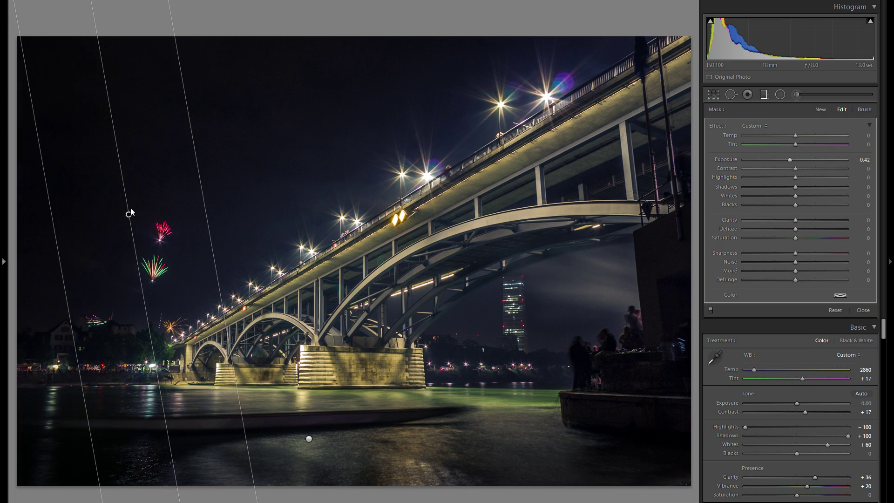
pyautogui.moveTo(130, 216); pyautogui.dragTo(40, 241)
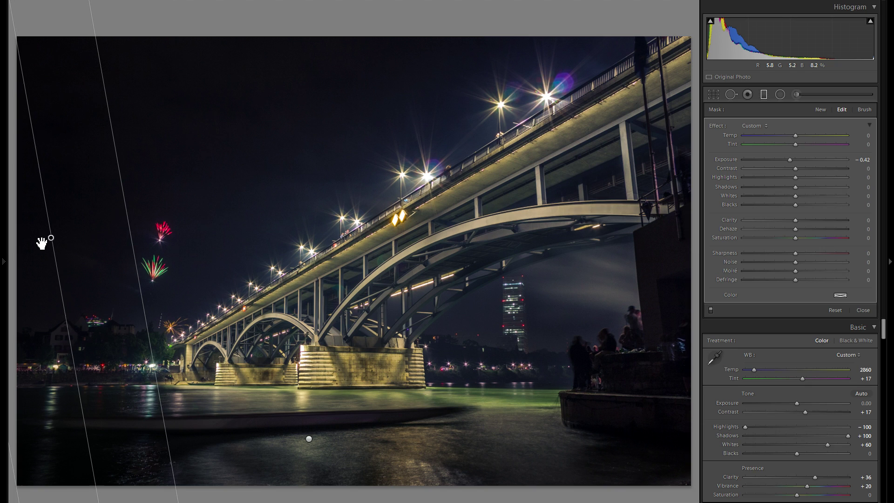
# Add a graduated filter from the photo's right side with Exposure -0.78, shift it slightly outward, and close the filter tool
pyautogui.click(817, 108)
pyautogui.moveTo(645, 127); pyautogui.dragTo(504, 163)
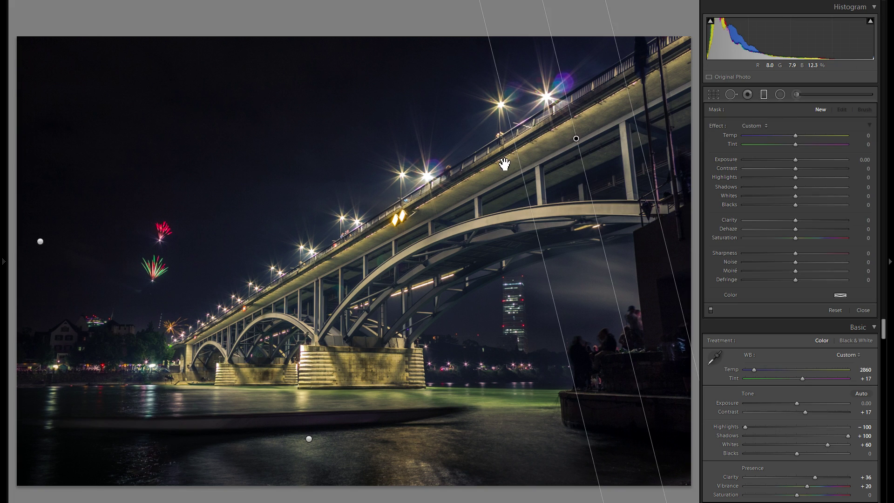
pyautogui.click(785, 160)
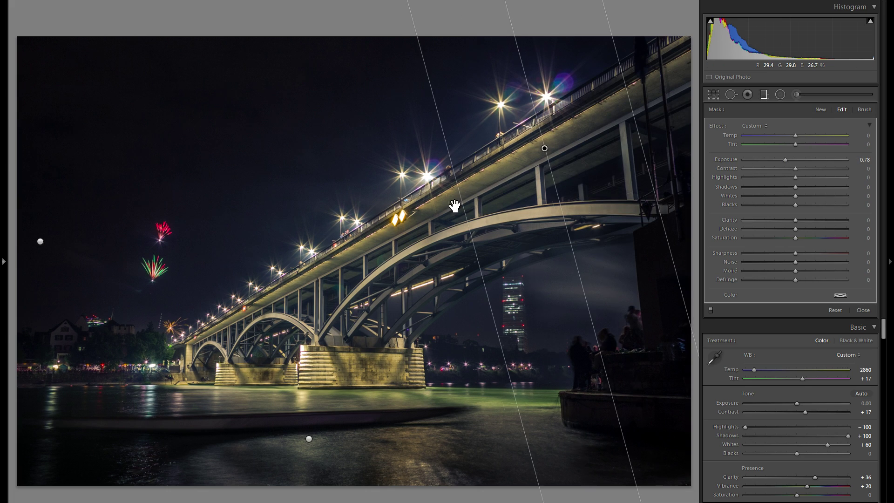
pyautogui.moveTo(546, 151); pyautogui.dragTo(602, 137)
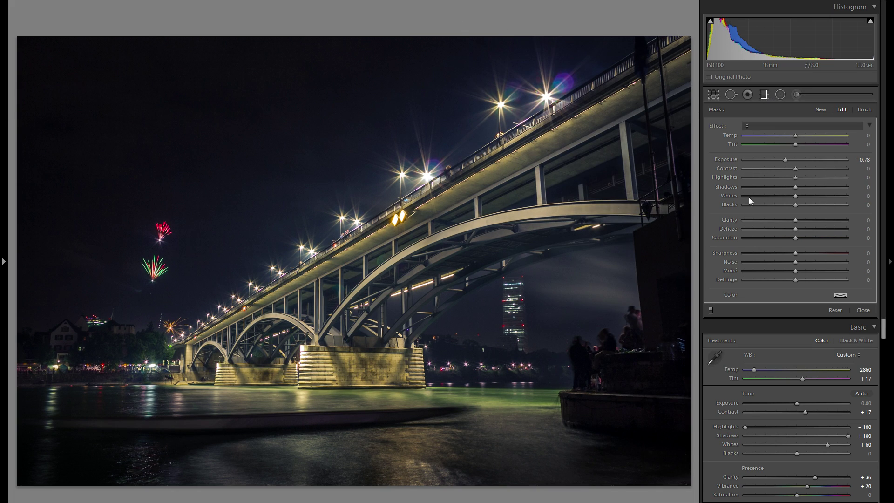
pyautogui.press('m')
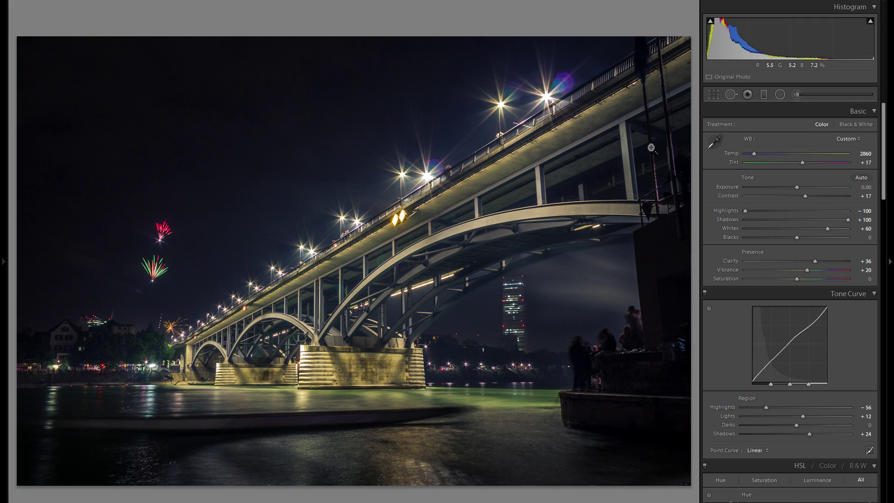
# Add a diagonal graduated filter from the sky down across the bridge with Temp -8
pyautogui.press('m')
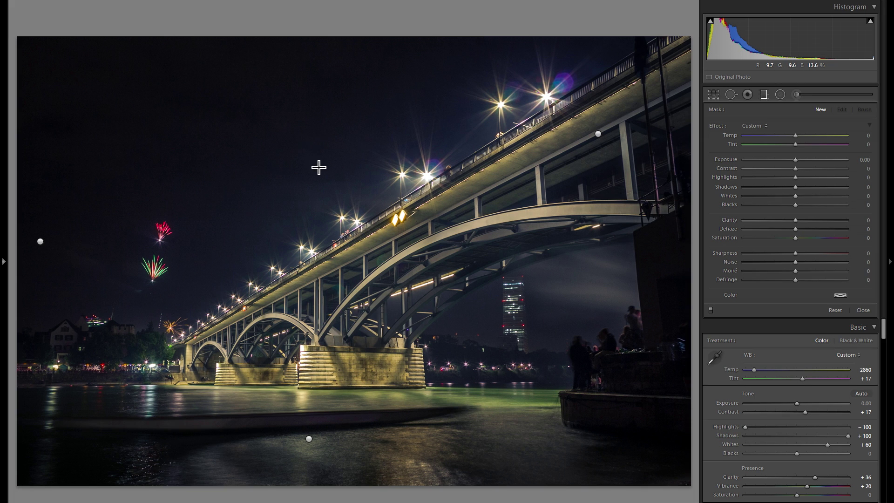
pyautogui.moveTo(294, 158); pyautogui.dragTo(390, 389)
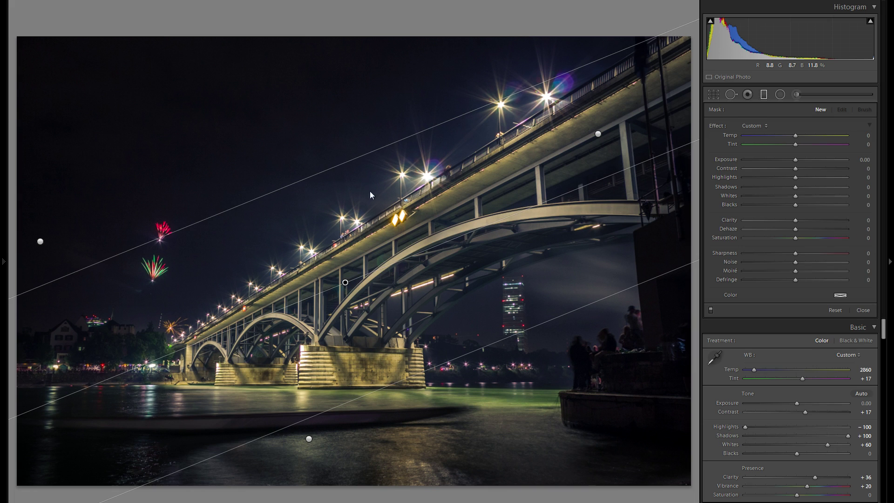
pyautogui.click(346, 282)
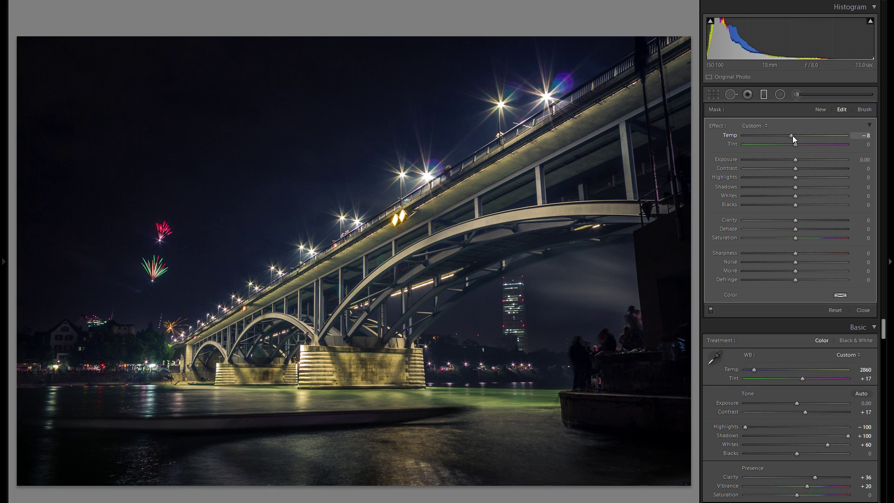
# Add an opposite diagonal graduated filter from the water up across the bridge with Temp 5 and Tint 7
pyautogui.click(820, 109)
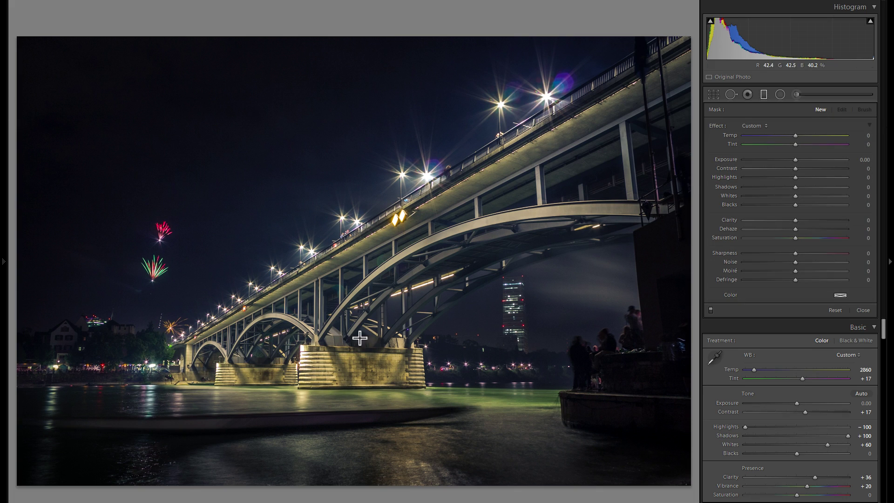
pyautogui.moveTo(321, 215); pyautogui.dragTo(302, 173)
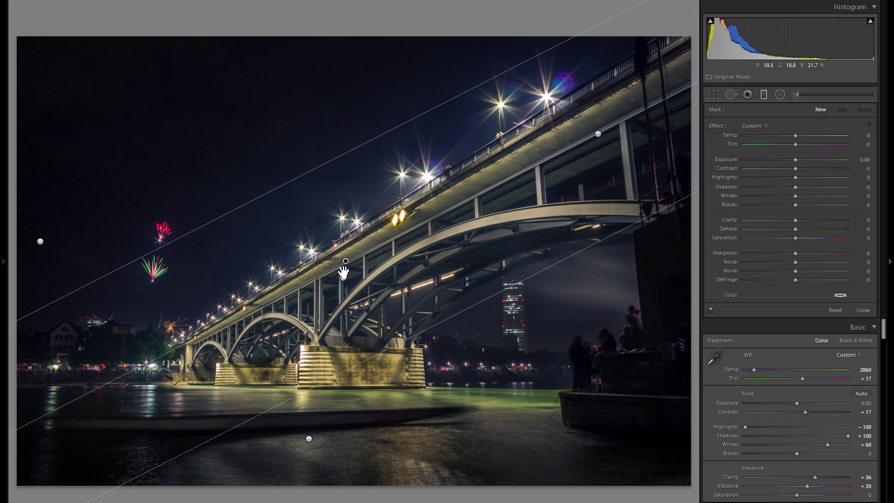
pyautogui.moveTo(373, 294); pyautogui.dragTo(374, 293)
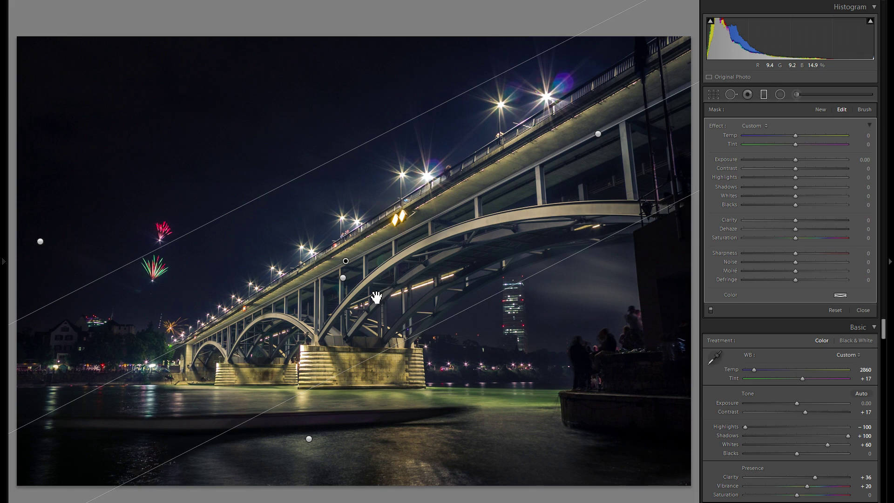
pyautogui.click(804, 132)
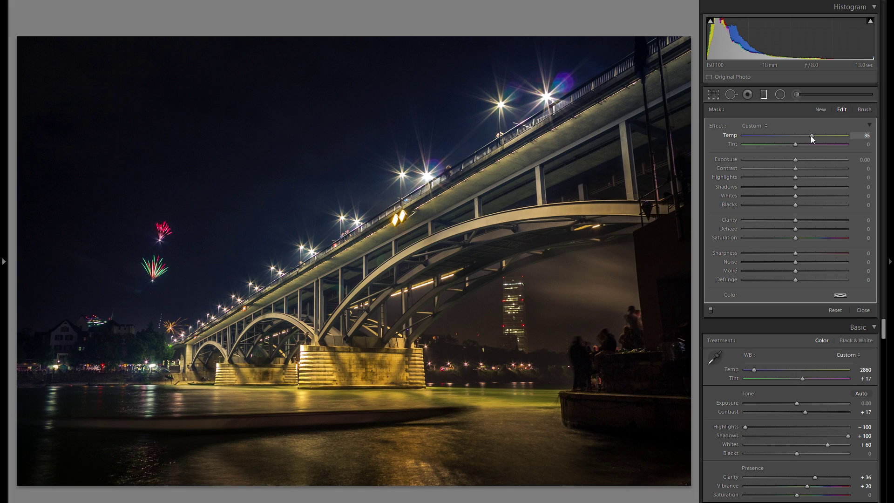
pyautogui.moveTo(800, 135); pyautogui.dragTo(799, 135)
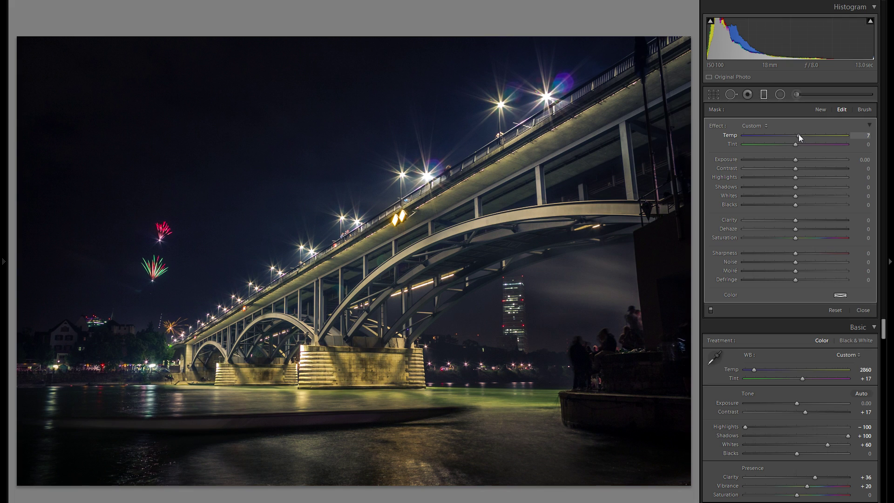
pyautogui.click(802, 145)
# Compare the photo with the graduated filters off and on, and open the Adjustment Brush
pyautogui.click(711, 310)
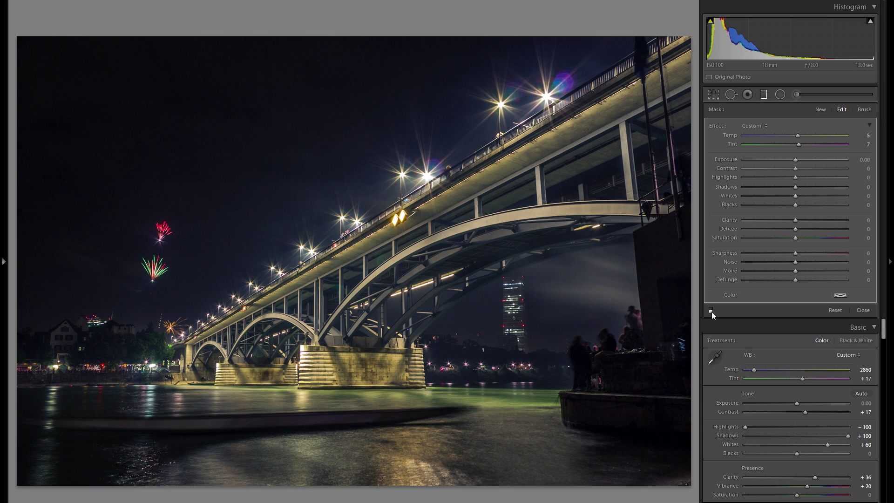
pyautogui.click(711, 312)
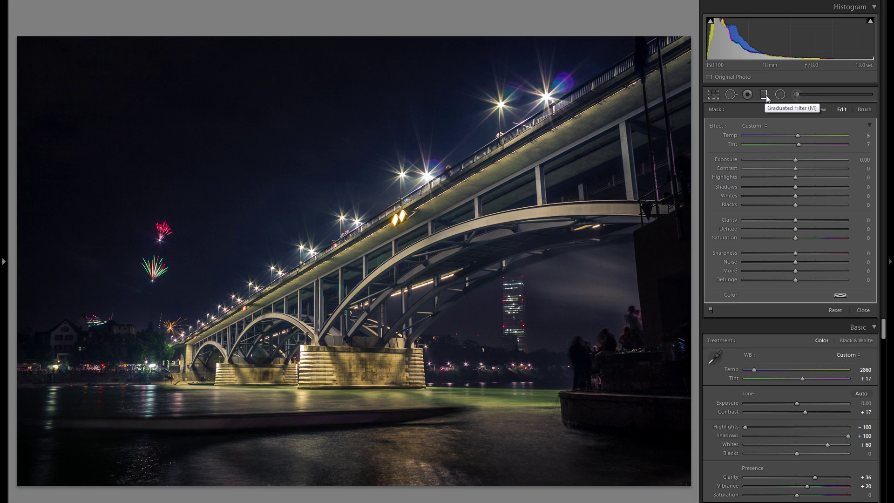
pyautogui.click(795, 95)
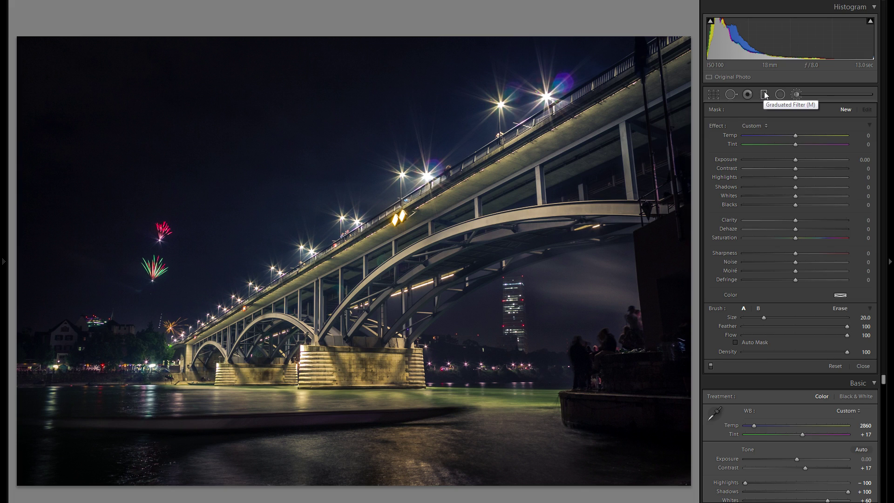
# Set the Adjustment Brush Exposure to -0.92 and paint the openings beneath the near end of the bridge deck
pyautogui.click(793, 95)
pyautogui.click(795, 95)
pyautogui.click(783, 160)
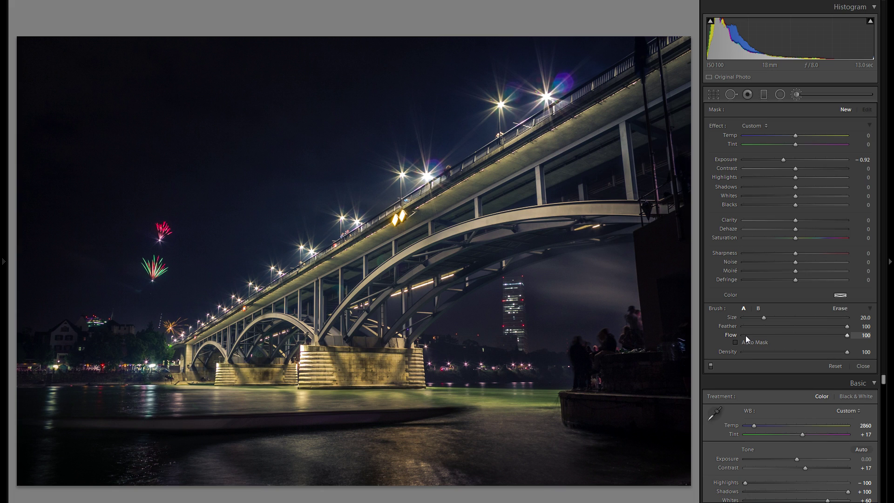
pyautogui.scroll(-3, 471, 180)
pyautogui.scroll(-3, 471, 179)
pyautogui.moveTo(619, 140); pyautogui.dragTo(521, 214)
pyautogui.scroll(-4, 618, 156)
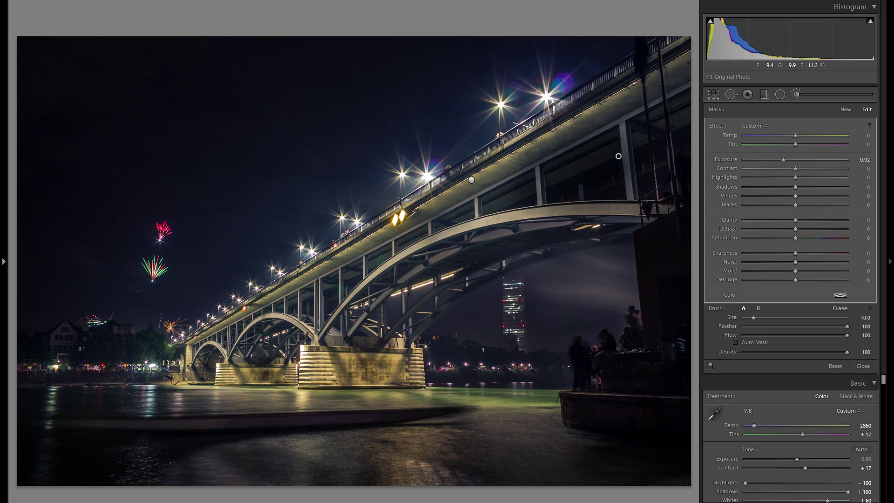
# Paint along the bridge's shaded underside and arches with brush sizes 9 and 6, and set the mask's Exposure to -0.71
pyautogui.moveTo(512, 184)
pyautogui.mouseDown()
pyautogui.moveTo(345, 270)
pyautogui.moveTo(326, 293)
pyautogui.moveTo(214, 337)
pyautogui.mouseUp()
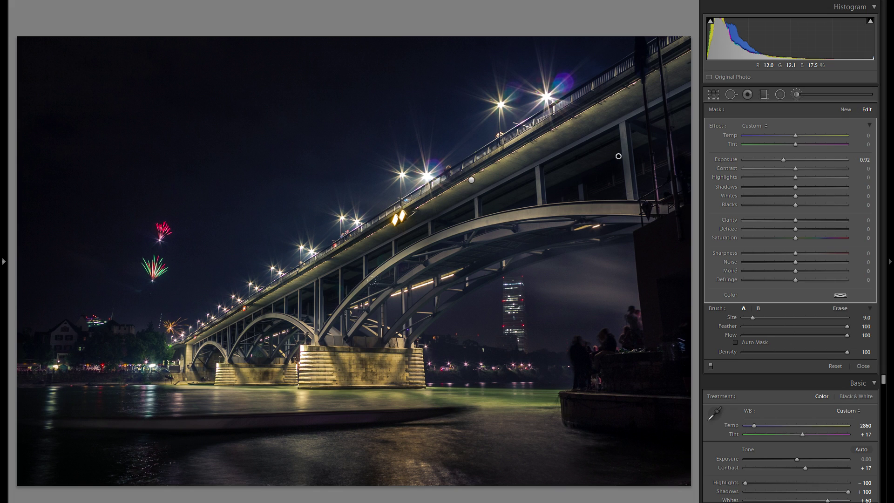
pyautogui.scroll(-3, 420, 262)
pyautogui.moveTo(470, 243)
pyautogui.mouseDown()
pyautogui.moveTo(551, 231)
pyautogui.moveTo(528, 225)
pyautogui.mouseUp()
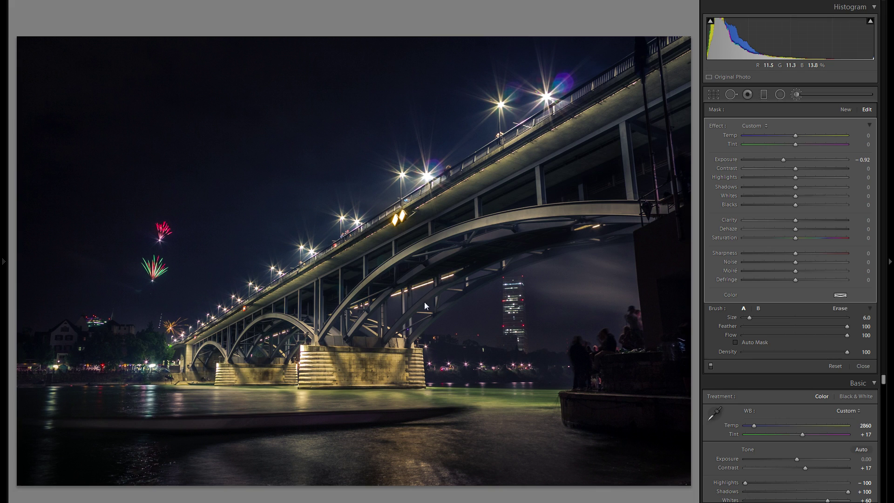
pyautogui.moveTo(784, 161); pyautogui.dragTo(786, 162)
pyautogui.hotkey('ctrl', 'z')
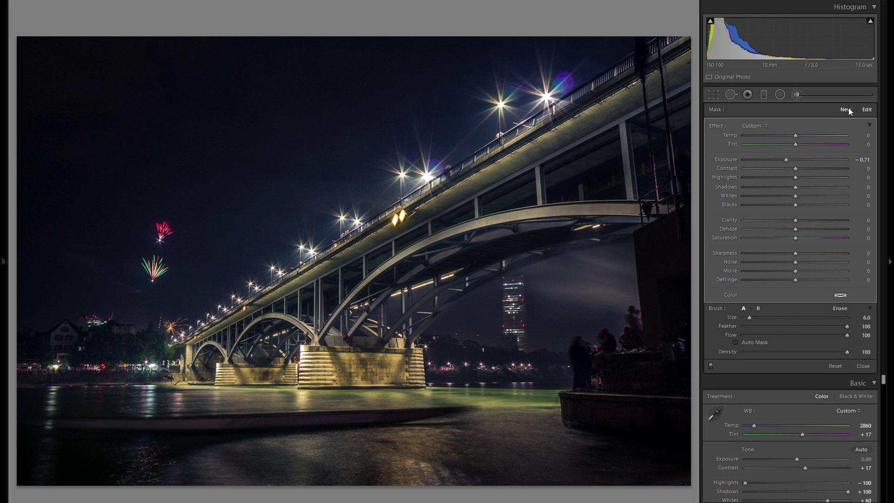
# Start a new brush mask with Exposure -0.60 and size 3, and paint the shaded gaps inside the lower arches
pyautogui.click(846, 109)
pyautogui.moveTo(786, 160); pyautogui.dragTo(792, 156)
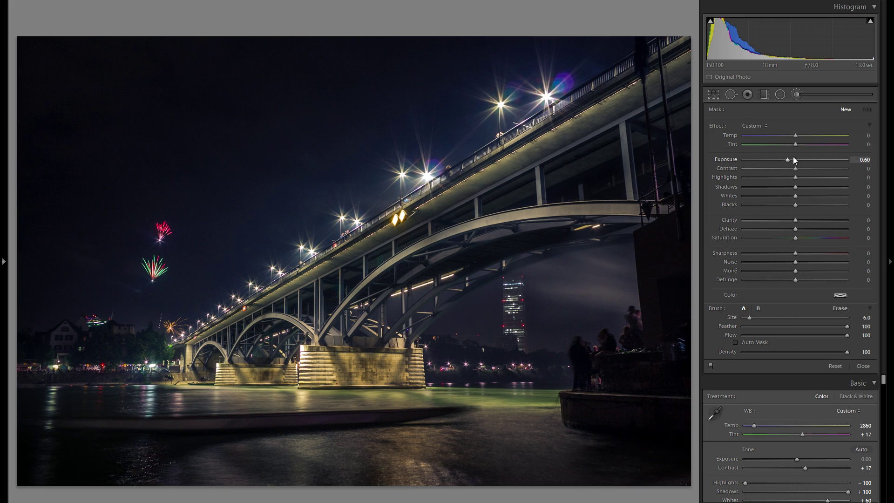
pyautogui.scroll(-3, 344, 332)
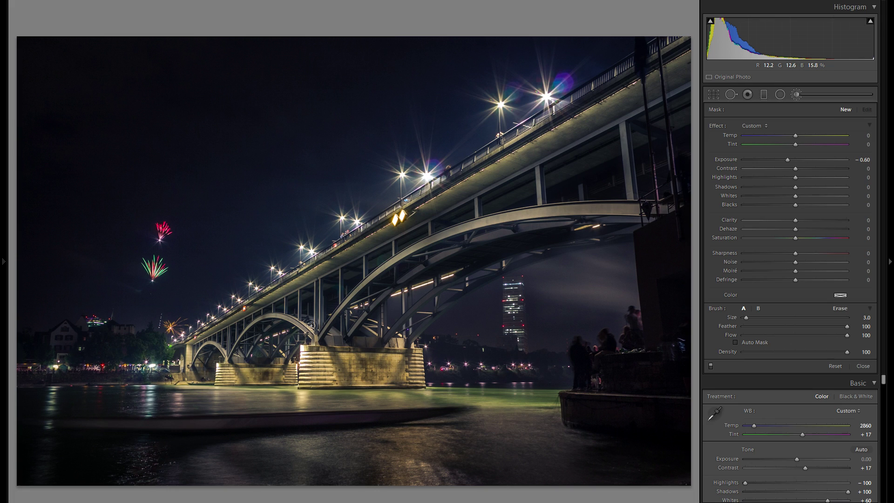
pyautogui.moveTo(255, 338)
pyautogui.mouseDown()
pyautogui.moveTo(231, 356)
pyautogui.moveTo(189, 346)
pyautogui.moveTo(186, 355)
pyautogui.mouseUp()
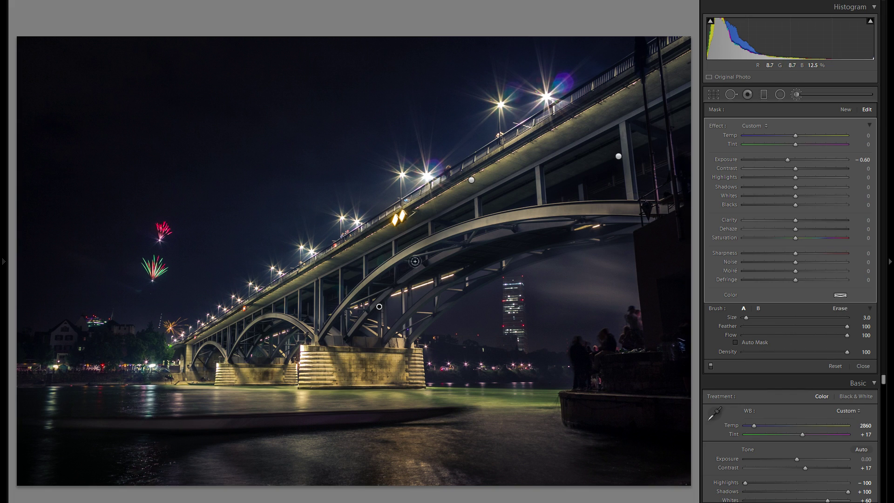
# Compare the photo with the brush adjustments off and on, and close the Adjustment Brush
pyautogui.click(710, 366)
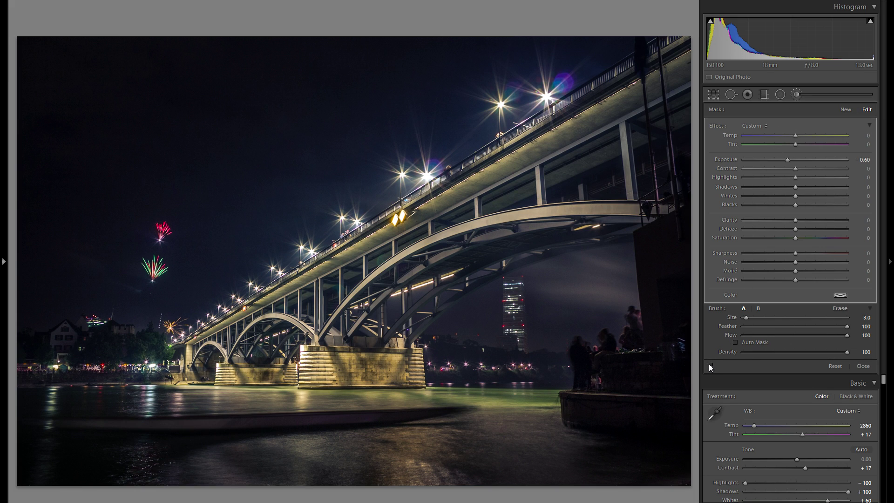
pyautogui.click(710, 366)
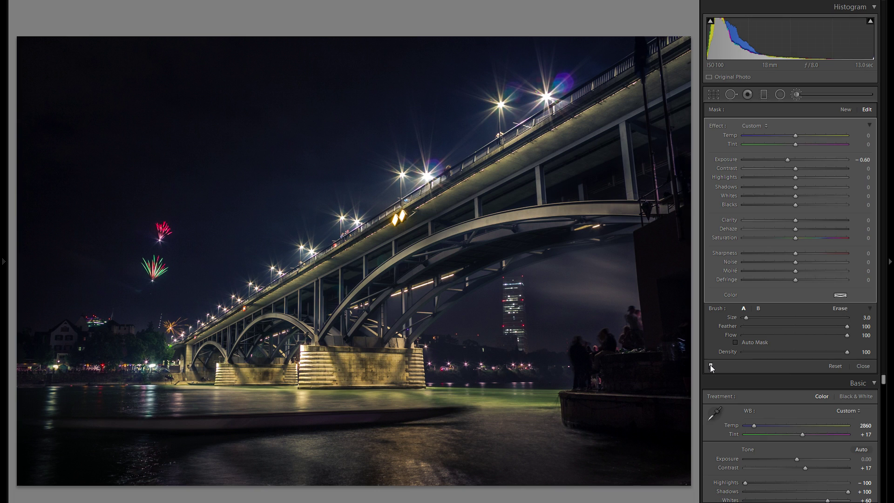
pyautogui.click(797, 95)
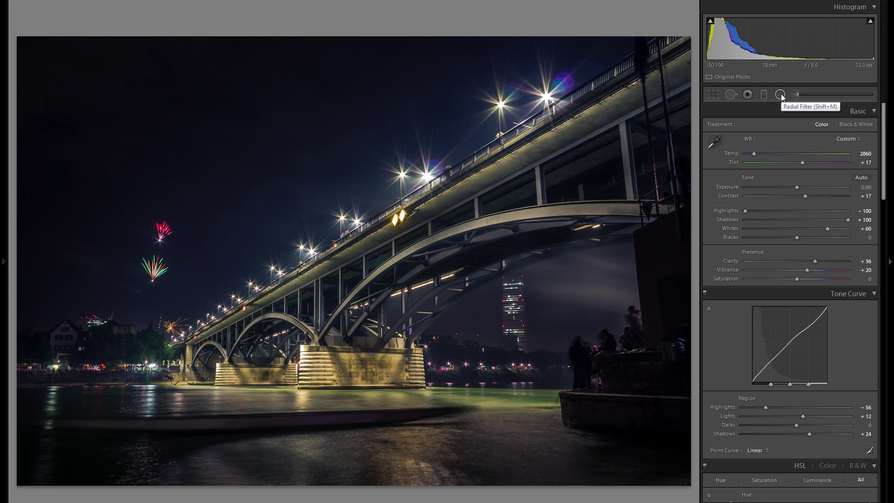
# Draw an elliptical Radial Filter over the lower arches and pillar with Exposure 0.20 and Whites 71
pyautogui.click(780, 95)
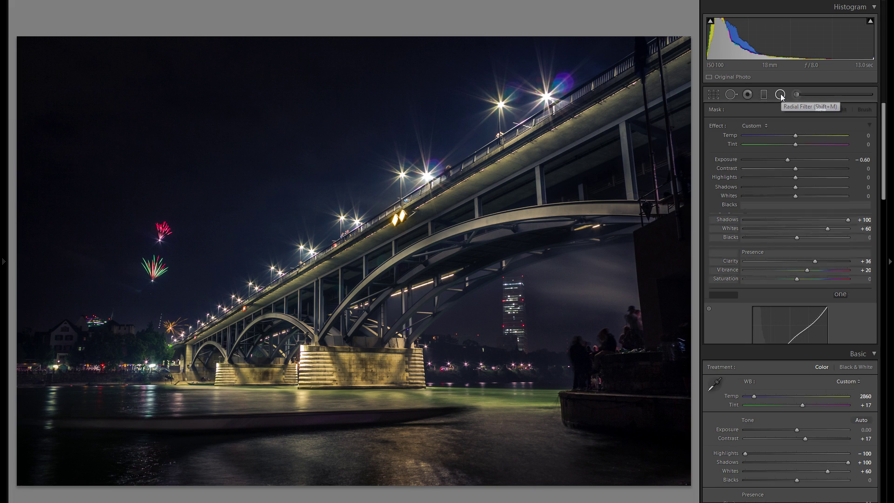
pyautogui.doubleClick(727, 160)
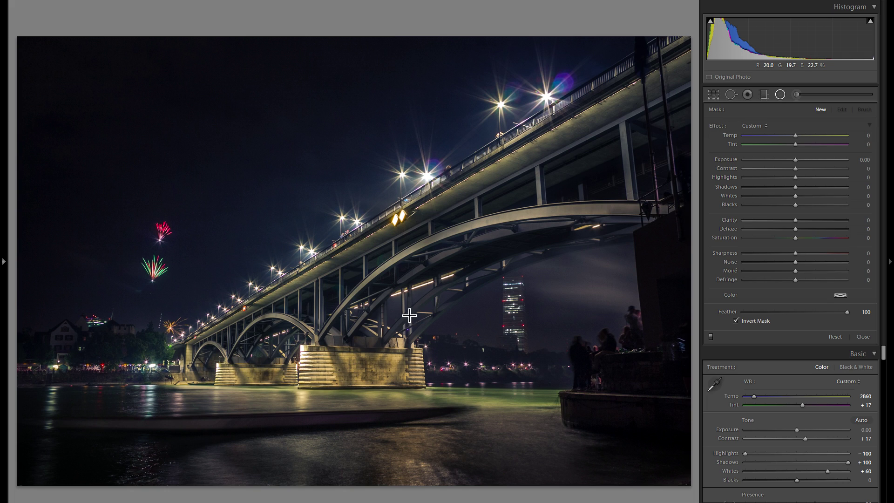
pyautogui.moveTo(332, 322); pyautogui.dragTo(425, 358)
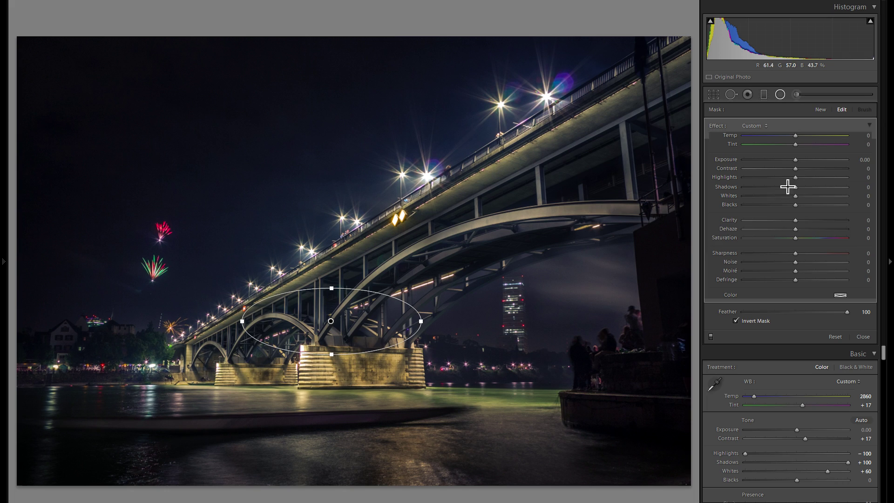
pyautogui.moveTo(800, 161); pyautogui.dragTo(797, 159)
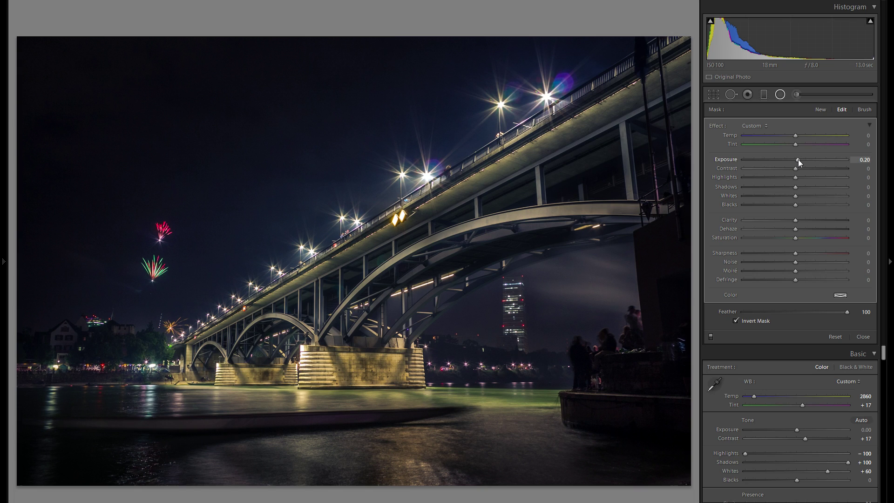
pyautogui.moveTo(795, 196); pyautogui.dragTo(832, 197)
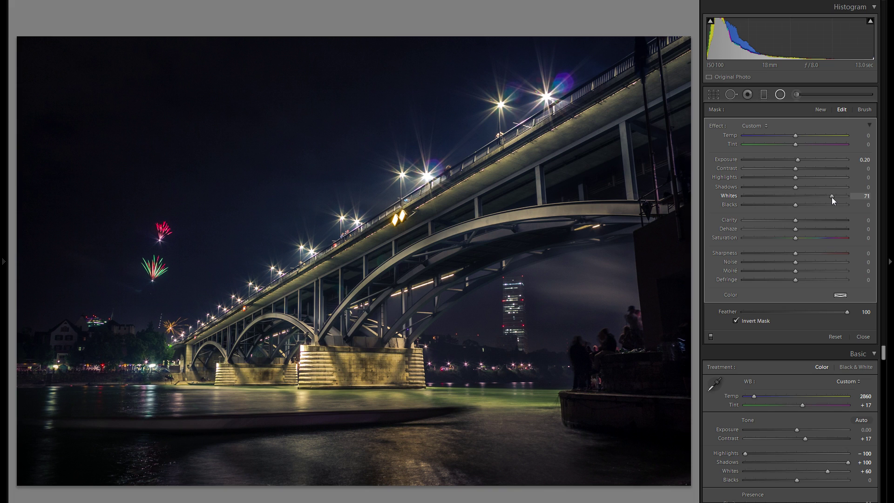
# Tint the radial filter a pale yellow with hue 43 and saturation 15
pyautogui.click(840, 295)
pyautogui.click(730, 331)
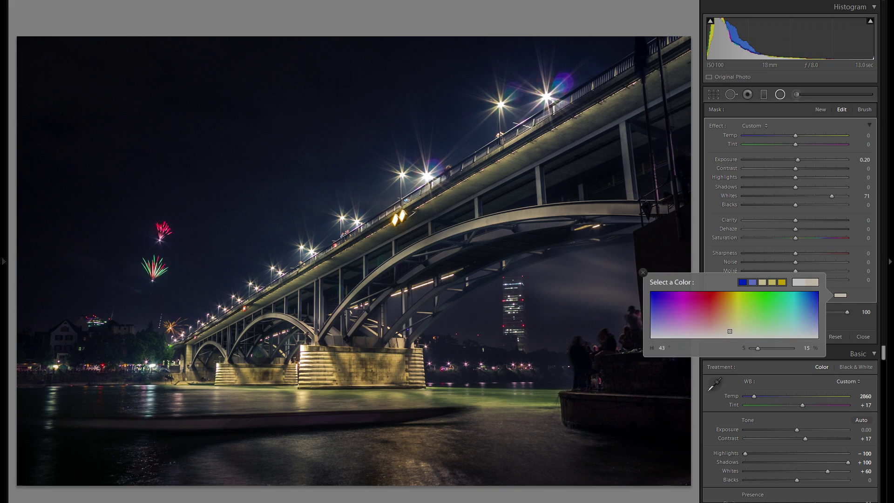
pyautogui.click(643, 273)
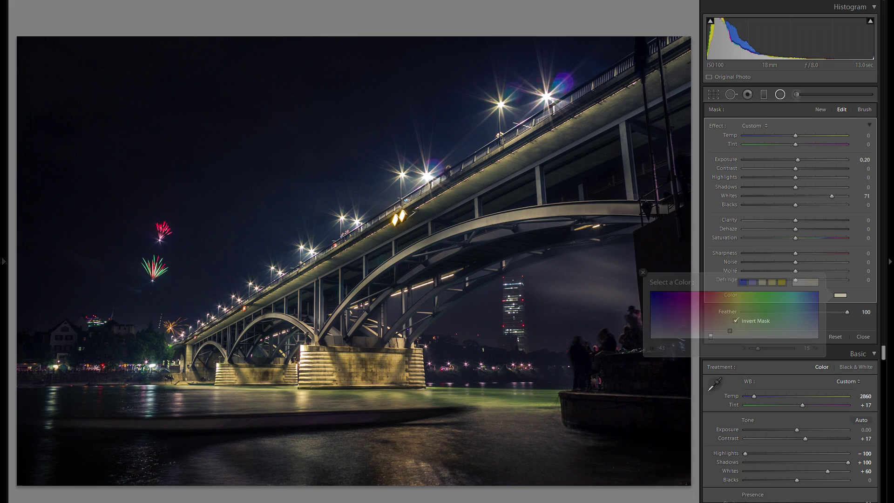
# Move the radial filter onto the far-bank houses, flatten it, and set colour saturation 25, Exposure 0.31 and Whites 80
pyautogui.moveTo(204, 372); pyautogui.dragTo(100, 335)
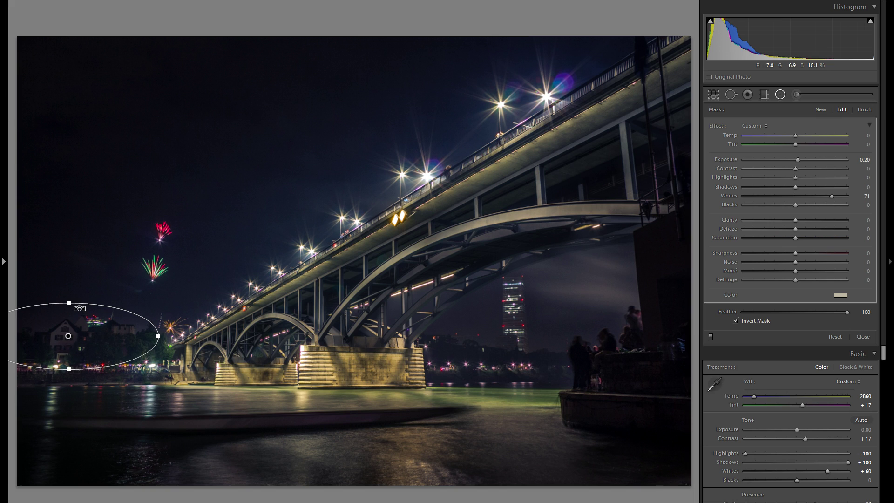
pyautogui.moveTo(71, 303); pyautogui.dragTo(70, 315)
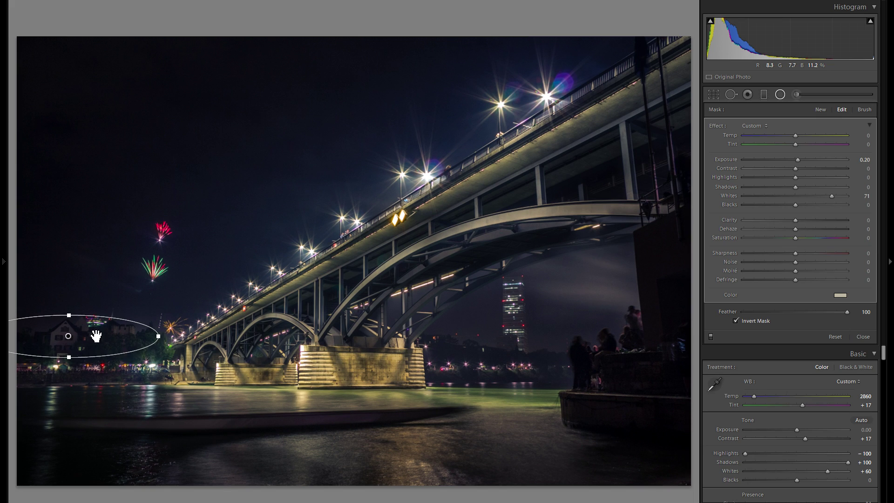
pyautogui.click(837, 294)
pyautogui.moveTo(729, 331); pyautogui.dragTo(730, 329)
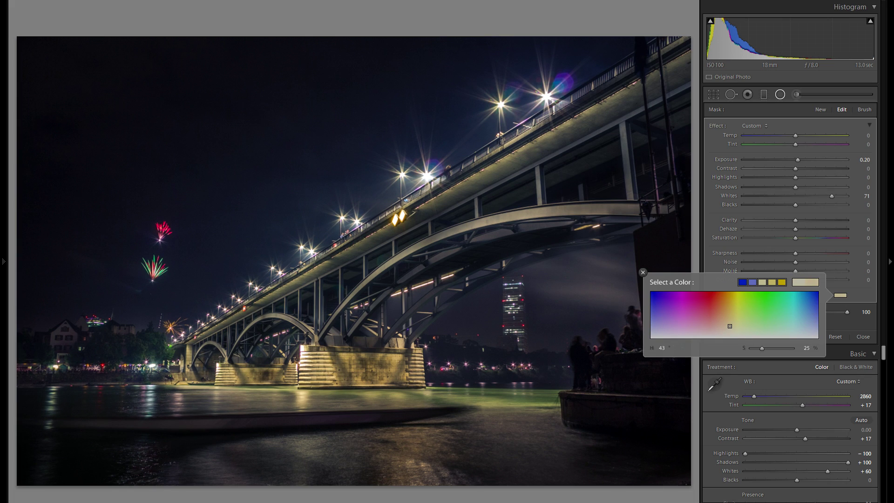
pyautogui.moveTo(831, 196); pyautogui.dragTo(837, 194)
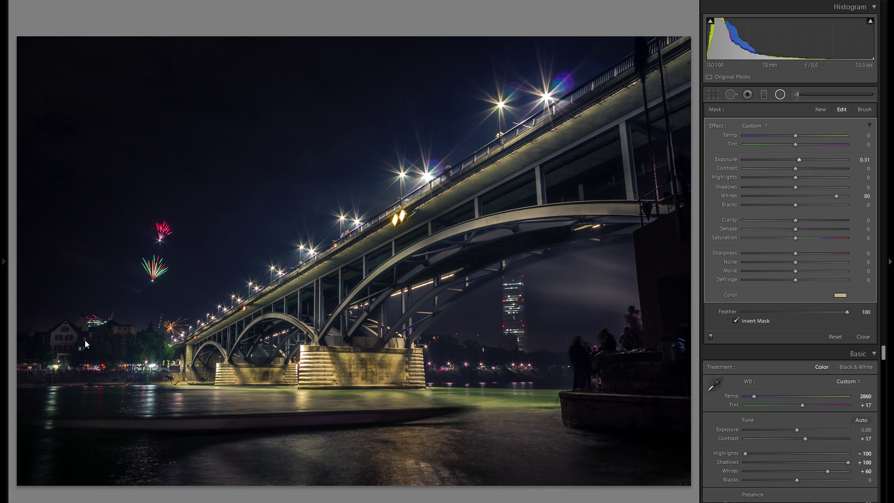
# Duplicate the houses' radial filter and place the copy over the shoreline lights just below them
pyautogui.click(104, 344)
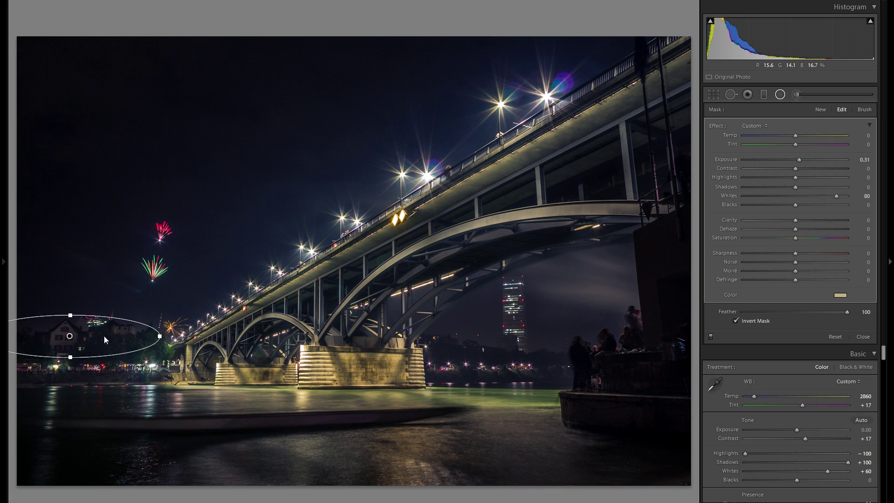
pyautogui.moveTo(136, 367); pyautogui.dragTo(358, 449)
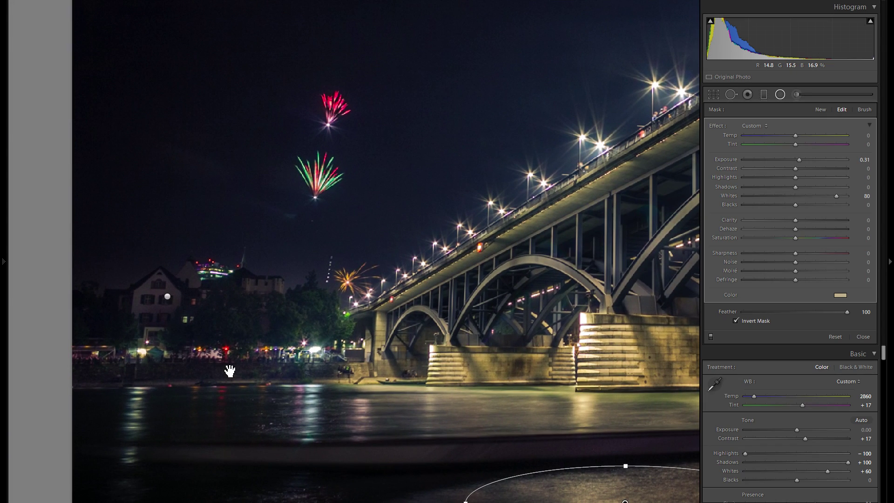
pyautogui.click(321, 366)
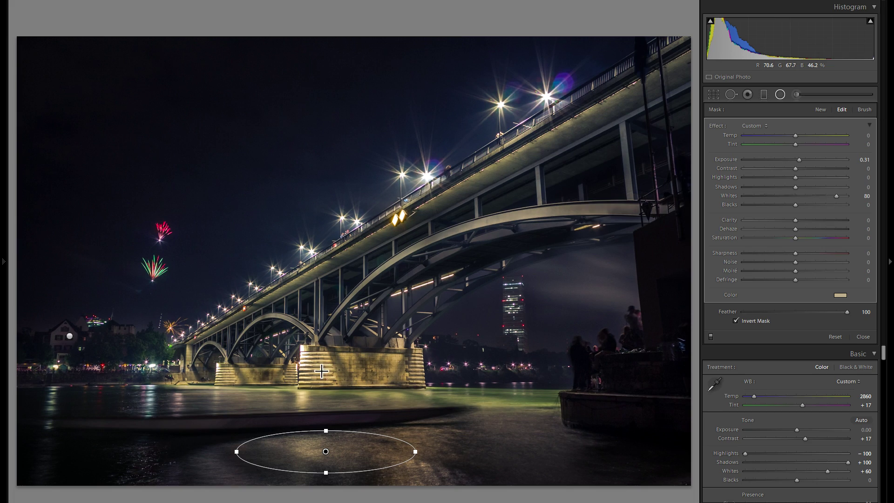
pyautogui.moveTo(326, 451); pyautogui.dragTo(75, 368)
pyautogui.moveTo(165, 367); pyautogui.dragTo(202, 367)
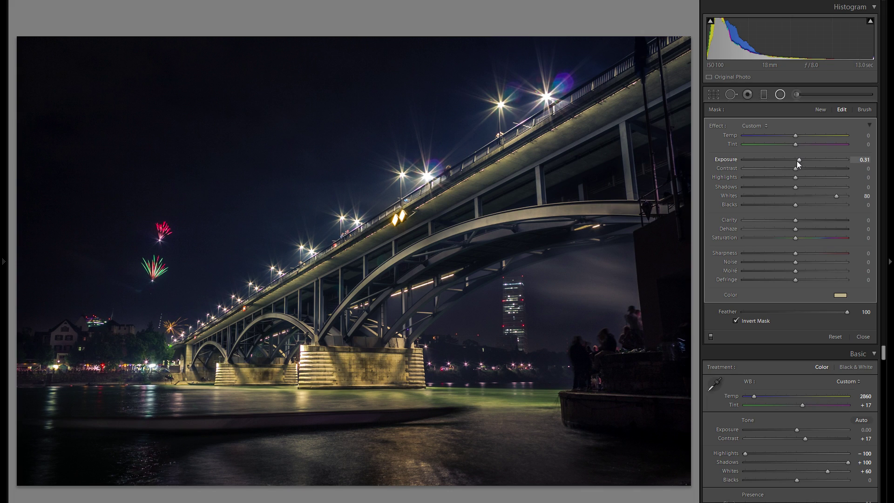
# Duplicate the shoreline filter onto the distant lights behind the bridge and onto the people on the quay
pyautogui.rightClick(139, 373)
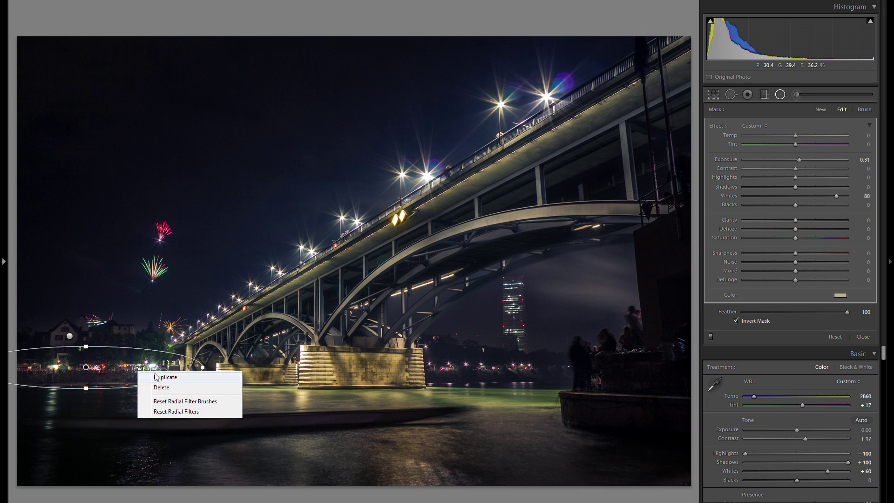
pyautogui.click(160, 376)
pyautogui.moveTo(127, 370); pyautogui.dragTo(665, 352)
pyautogui.rightClick(552, 365)
pyautogui.click(533, 361)
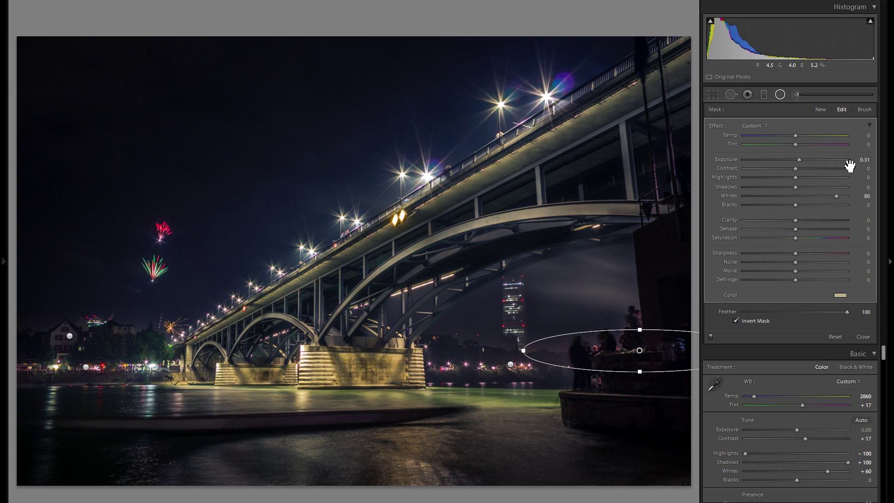
# Set the people's radial filter Exposure to 0.34, duplicate it, and move the copy down onto the quay wall
pyautogui.click(818, 159)
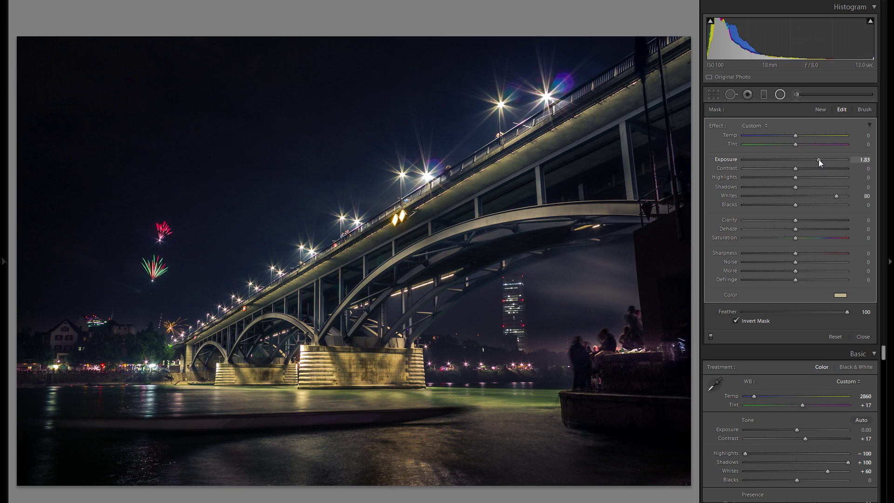
pyautogui.click(802, 160)
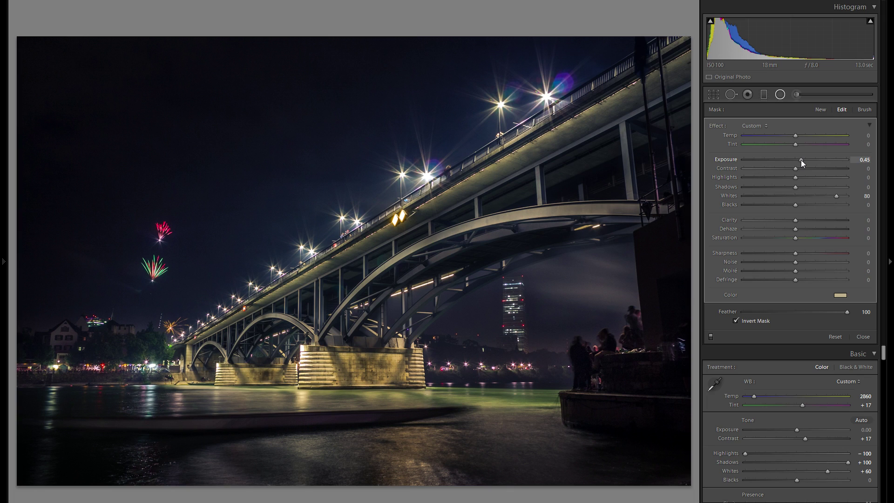
pyautogui.rightClick(650, 354)
pyautogui.click(666, 359)
pyautogui.moveTo(649, 362); pyautogui.dragTo(642, 399)
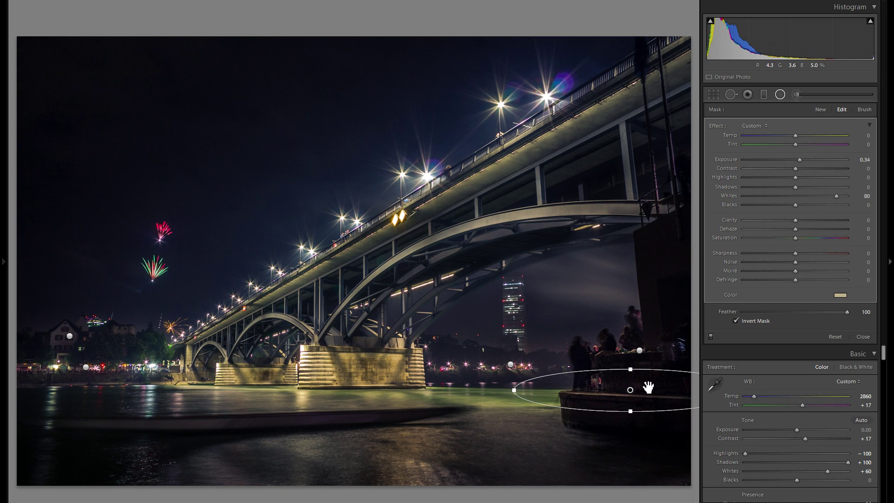
# Place radial filter copies along the bridge deck, at the bridge's far end and on the buildings beside the houses
pyautogui.moveTo(625, 387); pyautogui.dragTo(238, 340)
pyautogui.moveTo(327, 338); pyautogui.dragTo(258, 341)
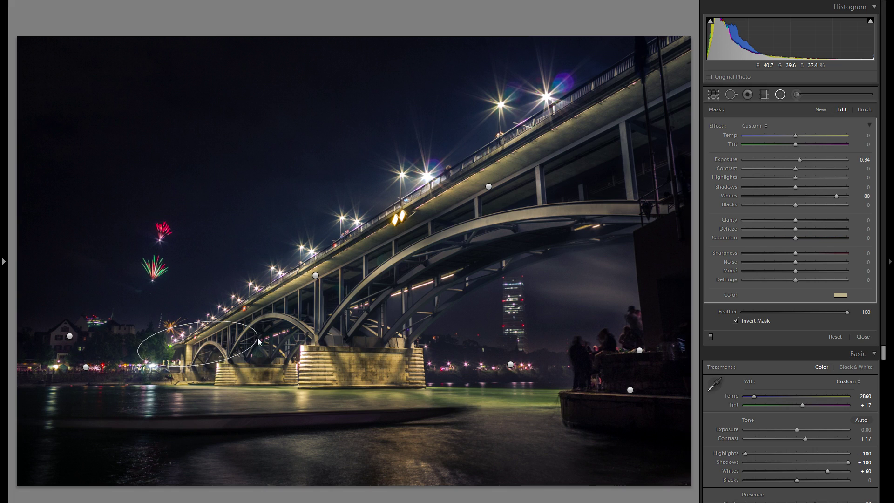
pyautogui.rightClick(221, 337)
pyautogui.click(217, 336)
pyautogui.moveTo(110, 336); pyautogui.dragTo(135, 335)
# Duplicate the buildings' radial filter, move the copy onto the lit high-rise behind the bridge, and reshape it to fit
pyautogui.rightClick(135, 334)
pyautogui.click(143, 328)
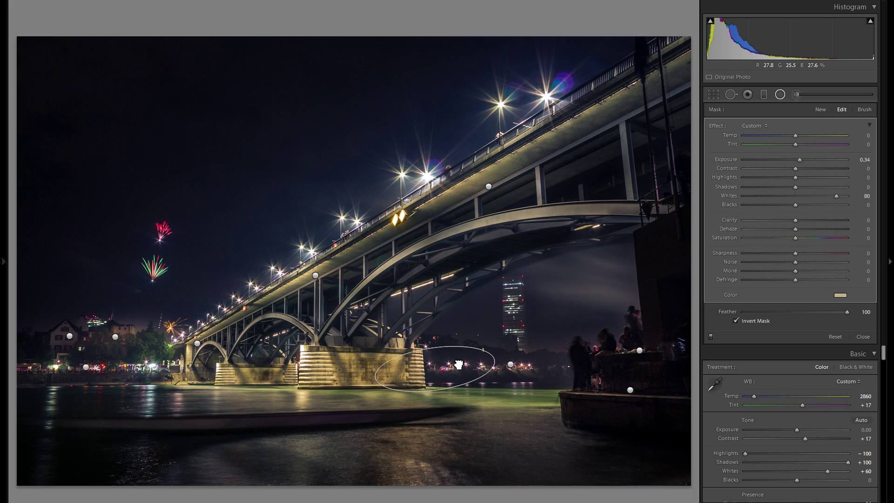
pyautogui.moveTo(461, 365); pyautogui.dragTo(556, 290)
pyautogui.moveTo(521, 321); pyautogui.dragTo(522, 336)
pyautogui.moveTo(577, 294); pyautogui.dragTo(522, 300)
# Duplicate the high-rise filter, move the copy onto the dark water in the photo's lower left, and enlarge it
pyautogui.rightClick(522, 298)
pyautogui.click(538, 299)
pyautogui.moveTo(516, 311); pyautogui.dragTo(377, 412)
pyautogui.moveTo(332, 439); pyautogui.dragTo(282, 433)
# Duplicate the water's radial filter and move the copy across to the golden reflection in front of the pillar
pyautogui.rightClick(282, 433)
pyautogui.click(260, 426)
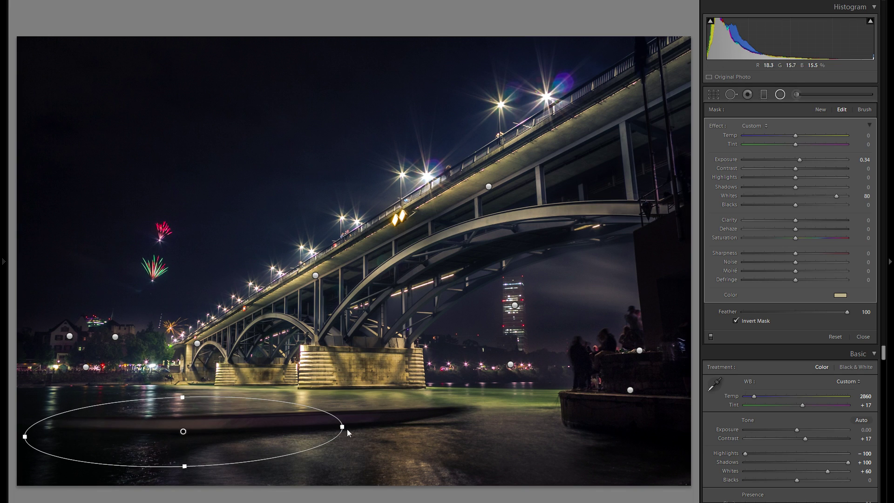
pyautogui.moveTo(488, 427); pyautogui.dragTo(491, 429)
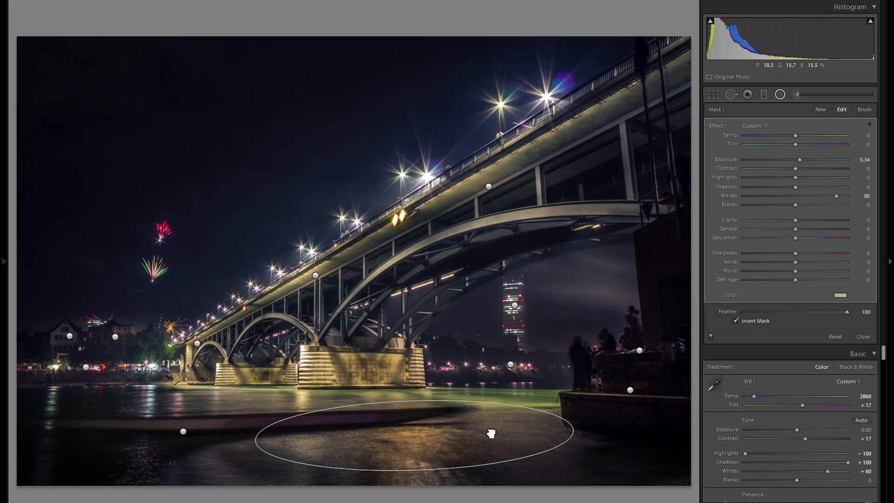
# Set the reflection's radial filter to Exposure 0.20 and Whites 38, and fit a smaller copy with Exposure 0.34 over the main pillar's top
pyautogui.moveTo(836, 196); pyautogui.dragTo(814, 195)
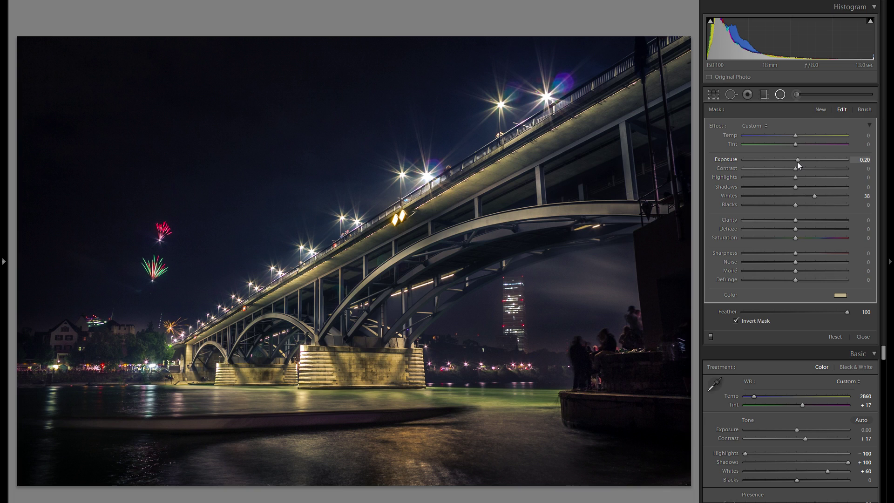
pyautogui.rightClick(459, 437)
pyautogui.click(484, 441)
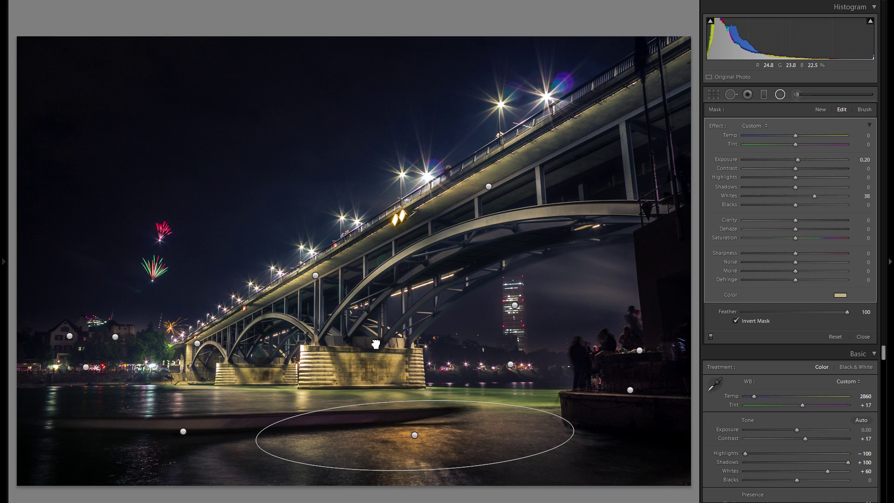
pyautogui.moveTo(376, 343); pyautogui.dragTo(376, 344)
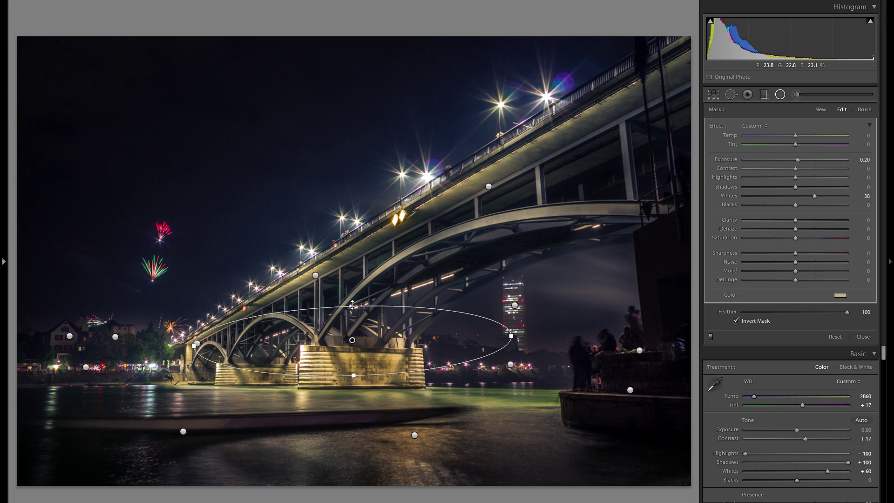
pyautogui.moveTo(352, 315); pyautogui.dragTo(352, 325)
pyautogui.moveTo(507, 341); pyautogui.dragTo(429, 344)
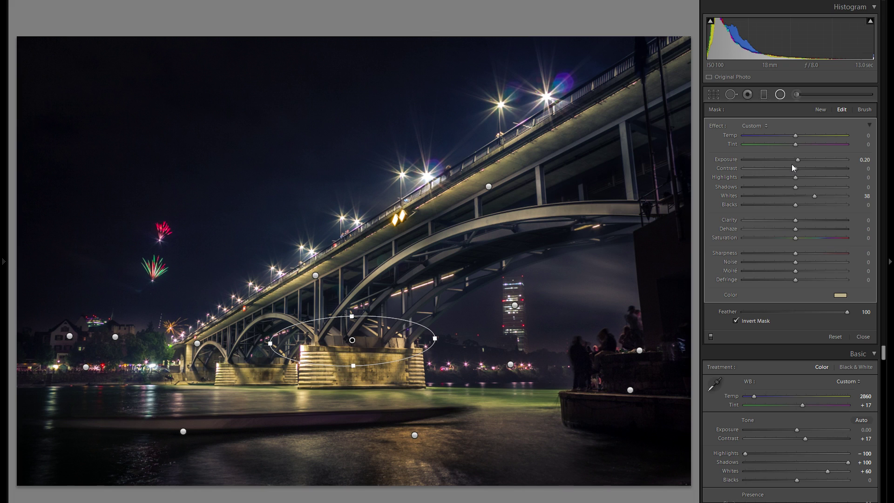
pyautogui.moveTo(798, 157); pyautogui.dragTo(799, 158)
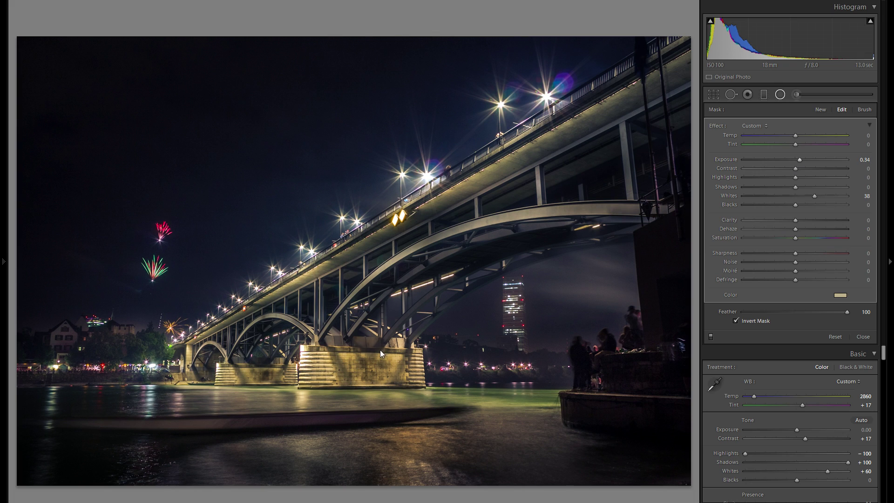
# Duplicate the pillar's radial filter onto the smaller pillar behind it and onto the dark water in the photo's lower right
pyautogui.rightClick(384, 342)
pyautogui.press('Escape')
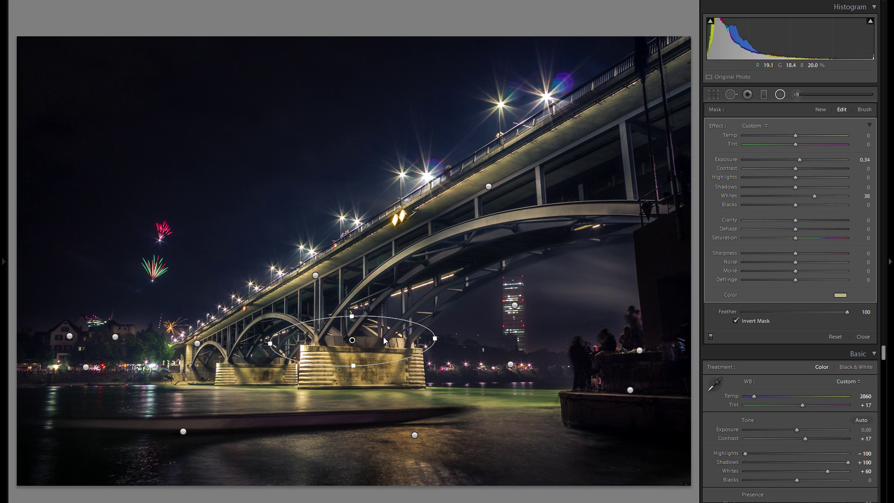
pyautogui.moveTo(384, 342); pyautogui.dragTo(254, 368)
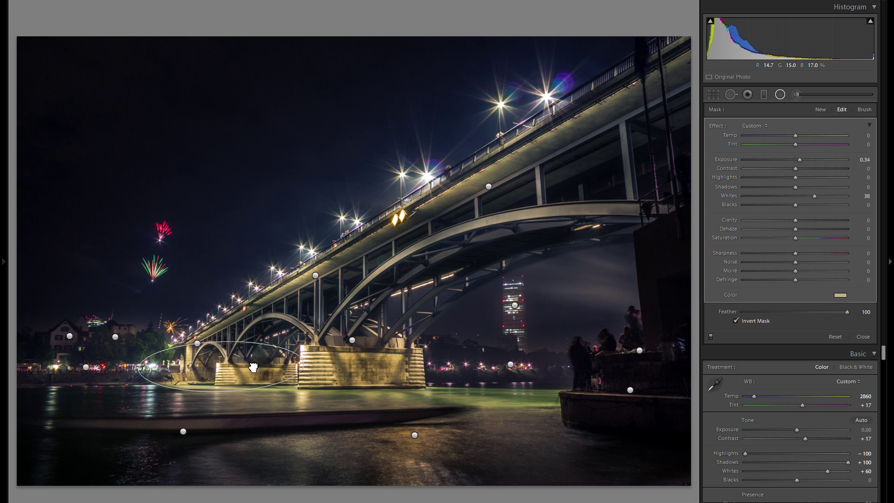
pyautogui.rightClick(291, 364)
pyautogui.press('Escape')
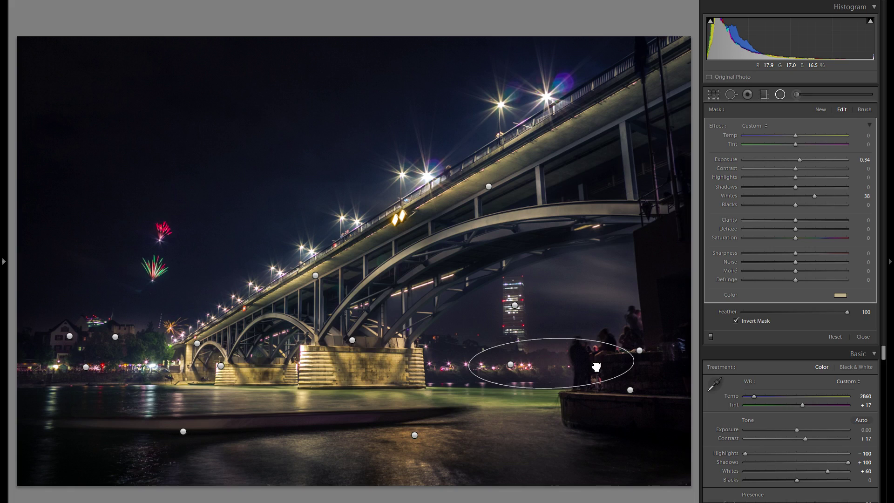
pyautogui.moveTo(607, 499); pyautogui.dragTo(586, 447)
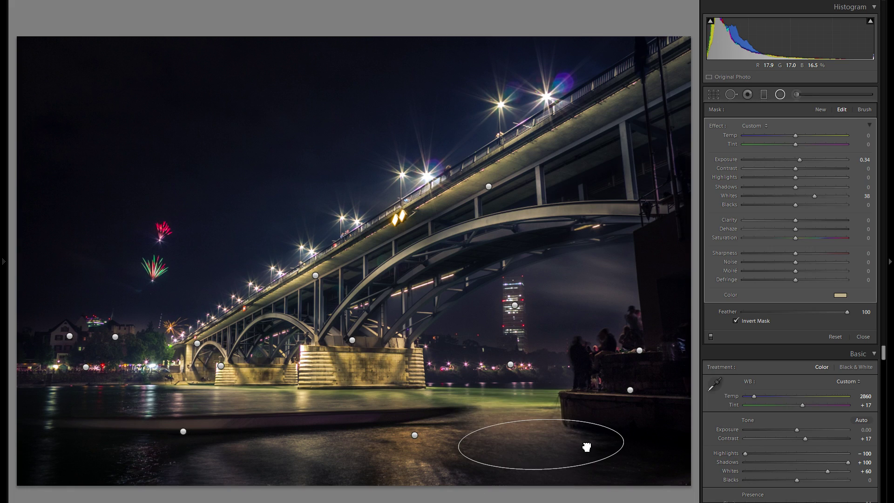
# Create a new darkening radial filter with Exposure -0.42 and Blacks -23 as a circle over the main pillar's right edge
pyautogui.click(821, 110)
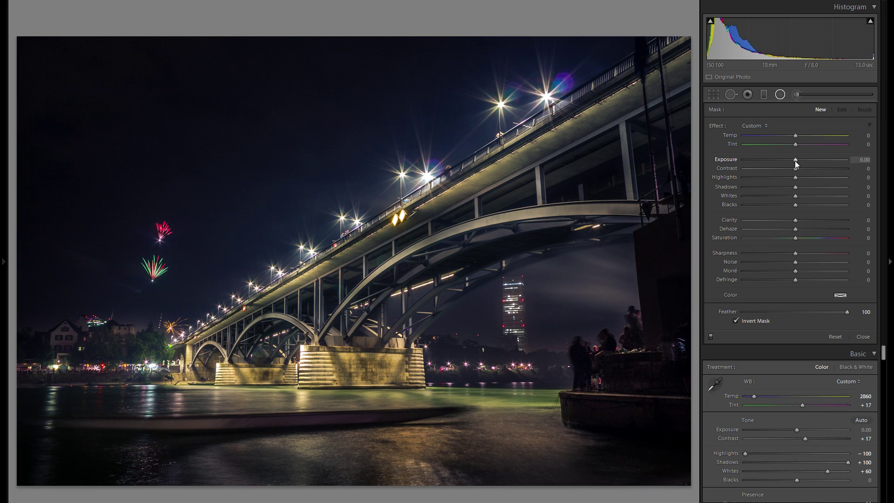
pyautogui.press('k')
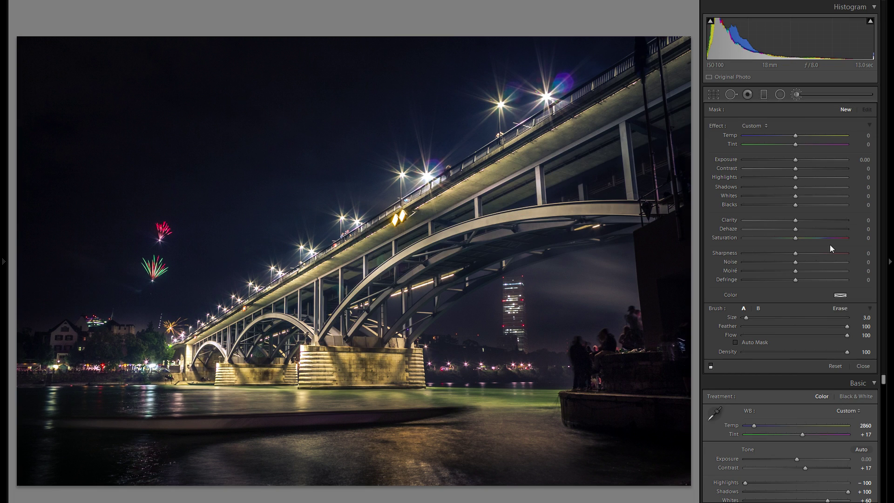
pyautogui.click(795, 97)
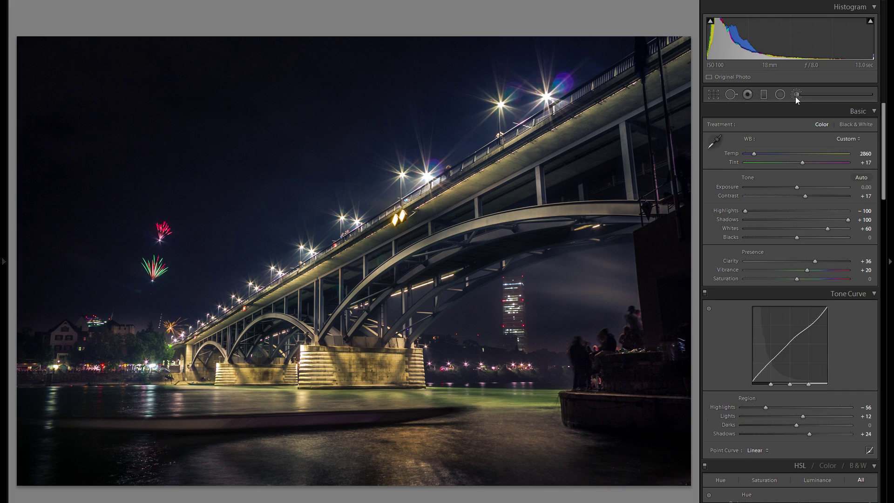
pyautogui.click(781, 94)
pyautogui.moveTo(795, 162); pyautogui.dragTo(792, 162)
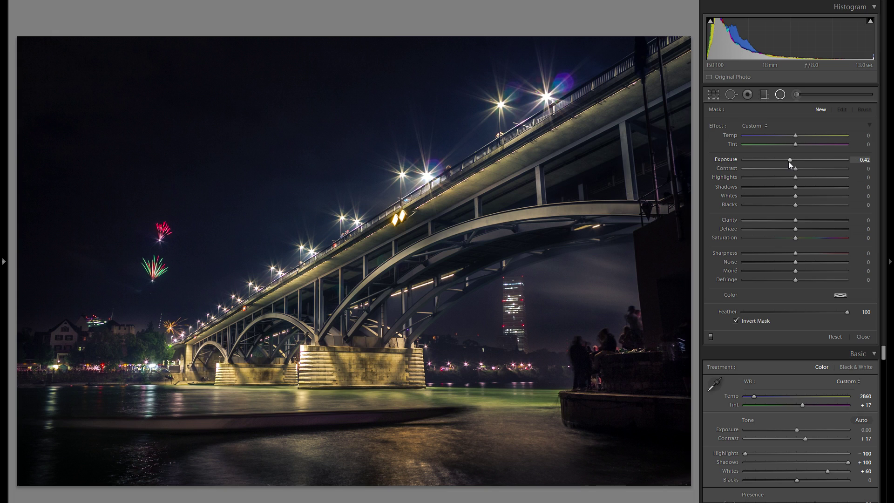
pyautogui.click(781, 205)
pyautogui.moveTo(448, 347); pyautogui.dragTo(527, 372)
pyautogui.moveTo(481, 353); pyautogui.dragTo(446, 367)
pyautogui.moveTo(409, 331); pyautogui.dragTo(411, 352)
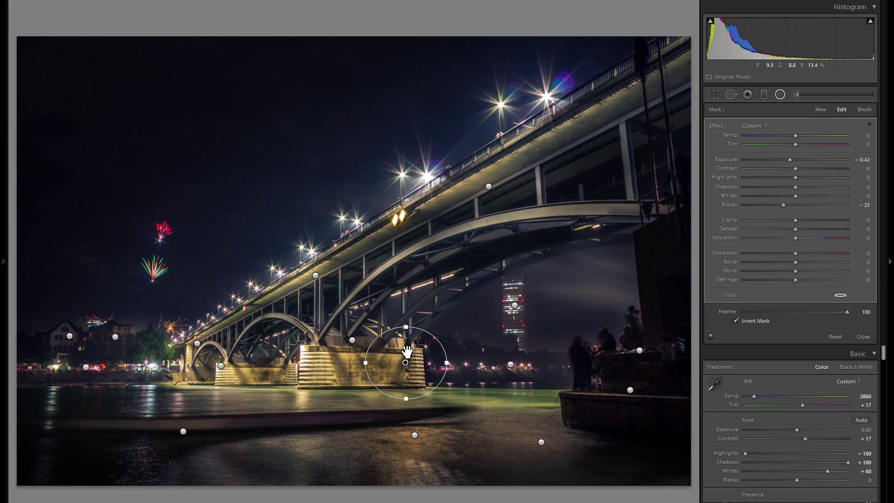
pyautogui.moveTo(417, 360); pyautogui.dragTo(424, 363)
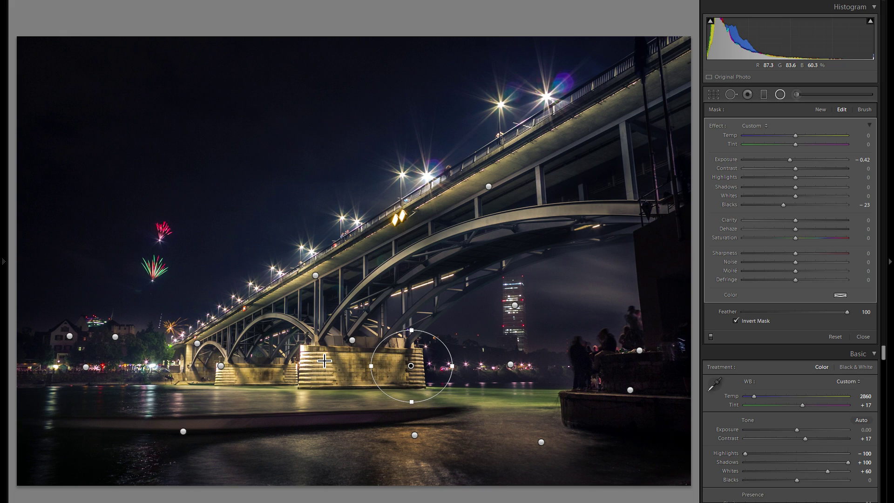
# Duplicate the darkening filter onto the bridge's near end, and stretch and tilt a second copy along the underside of the upper deck
pyautogui.rightClick(414, 348)
pyautogui.click(419, 355)
pyautogui.moveTo(610, 408); pyautogui.dragTo(665, 194)
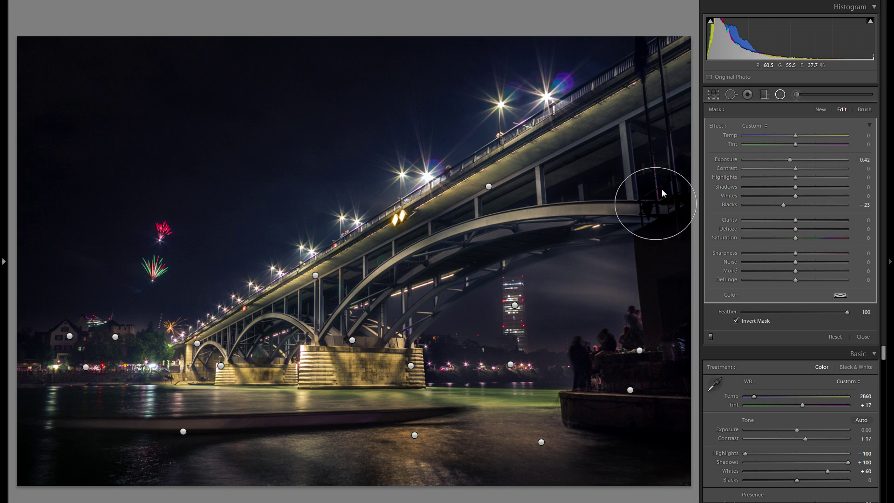
pyautogui.rightClick(681, 197)
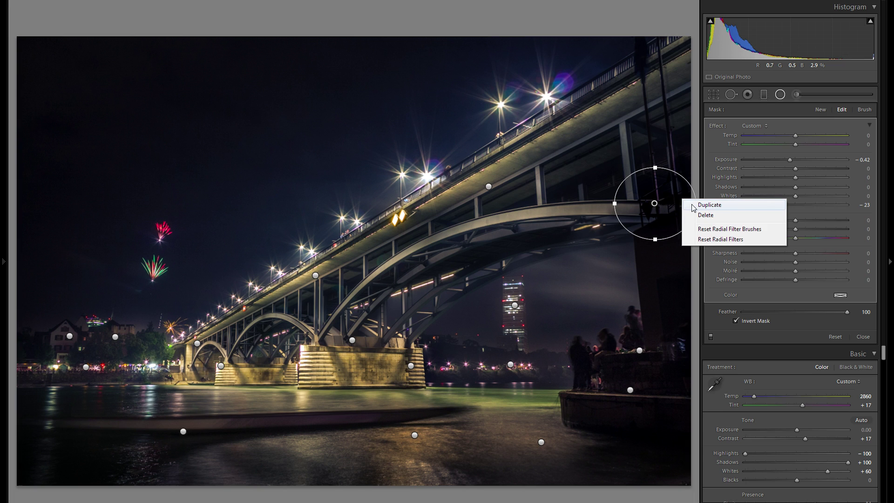
pyautogui.click(693, 202)
pyautogui.moveTo(655, 203); pyautogui.dragTo(631, 93)
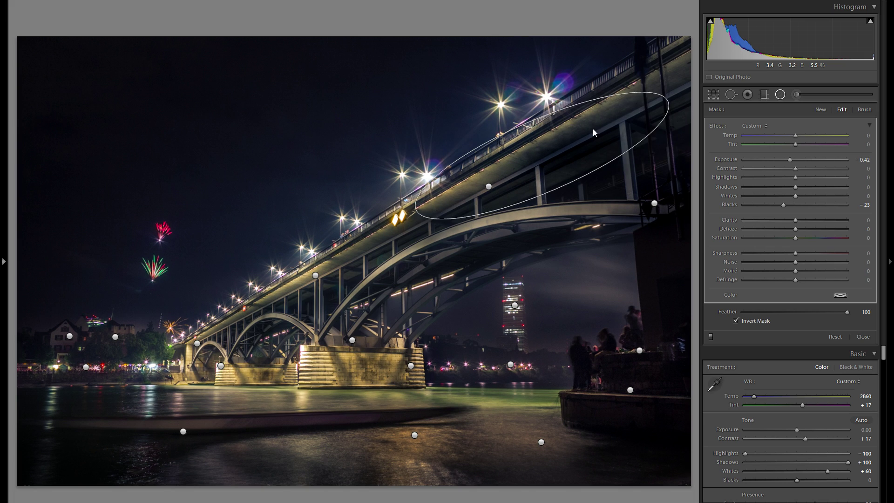
# Duplicate the deck's darkening filter, move the copy down onto the bridge's middle arches, and narrow it along their slope
pyautogui.rightClick(588, 138)
pyautogui.click(604, 141)
pyautogui.moveTo(353, 282); pyautogui.dragTo(353, 285)
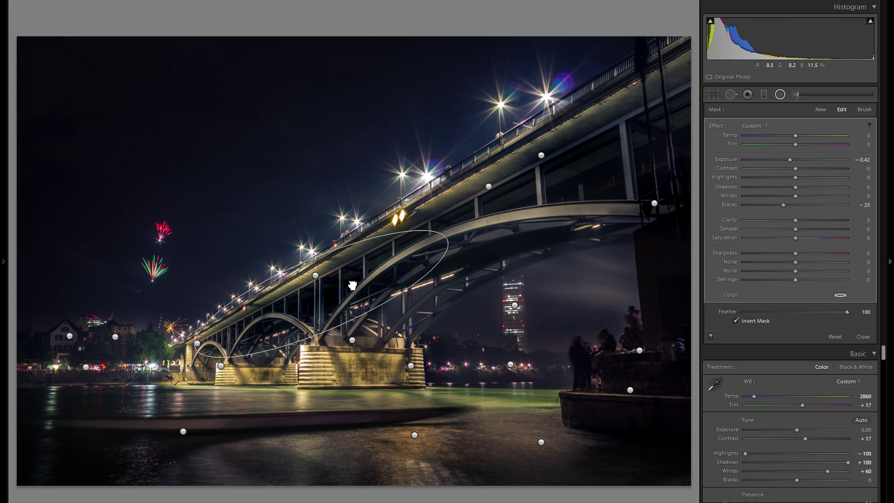
pyautogui.moveTo(316, 269); pyautogui.dragTo(317, 275)
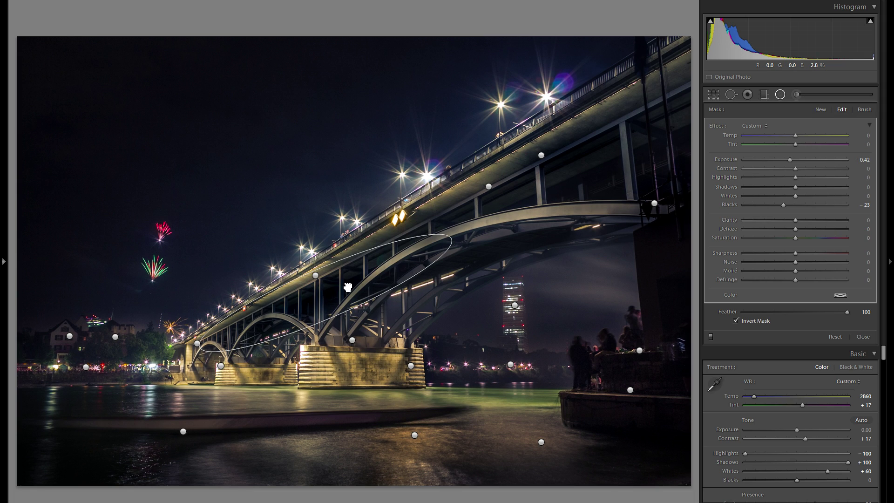
# Place a copy of the arches' darkening filter on the water in the photo's lower-left corner with Exposure -0.20 and Blacks -19
pyautogui.rightClick(367, 289)
pyautogui.click(381, 295)
pyautogui.moveTo(123, 403); pyautogui.dragTo(93, 433)
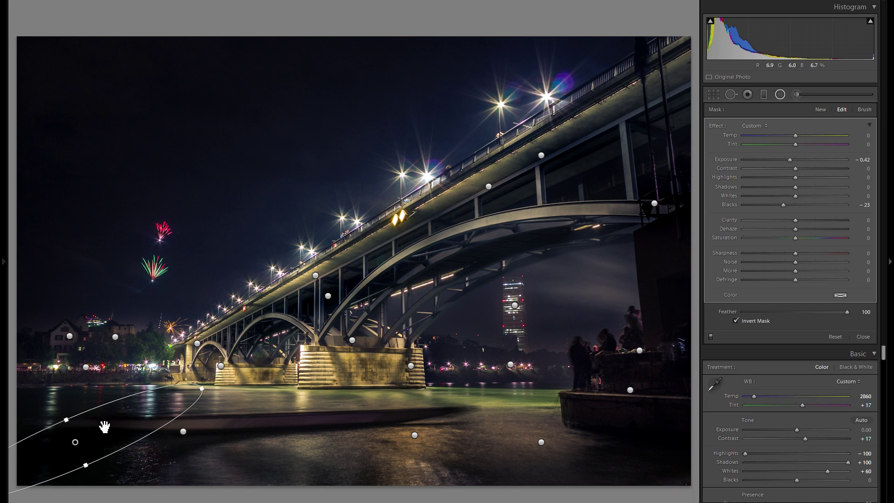
pyautogui.moveTo(122, 429)
pyautogui.mouseDown()
pyautogui.moveTo(140, 434)
pyautogui.moveTo(130, 433)
pyautogui.mouseUp()
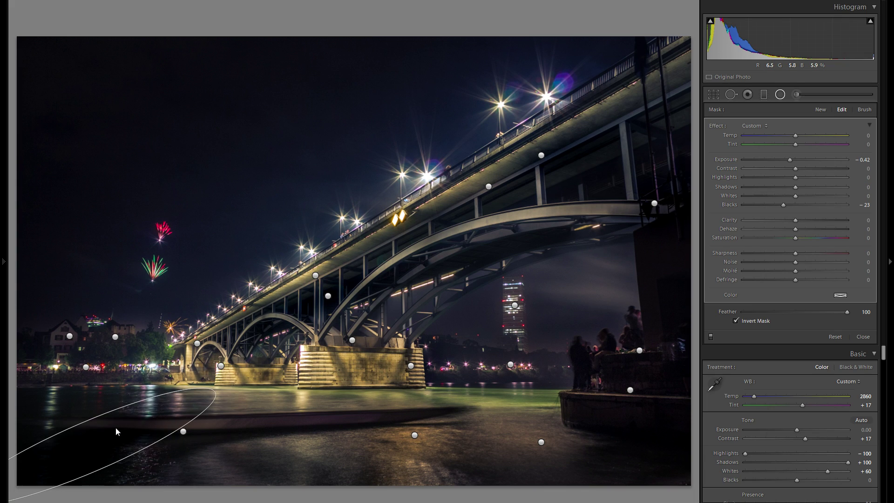
pyautogui.click(791, 160)
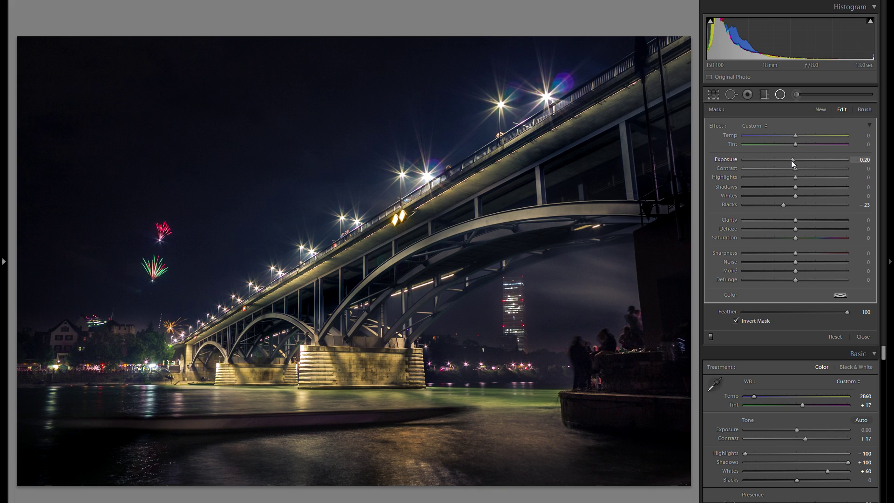
pyautogui.click(785, 205)
# Duplicate the corner's darkening filter onto the water along the far shore, flatten it, level it horizontally, and finish radial filtering
pyautogui.rightClick(109, 429)
pyautogui.click(131, 438)
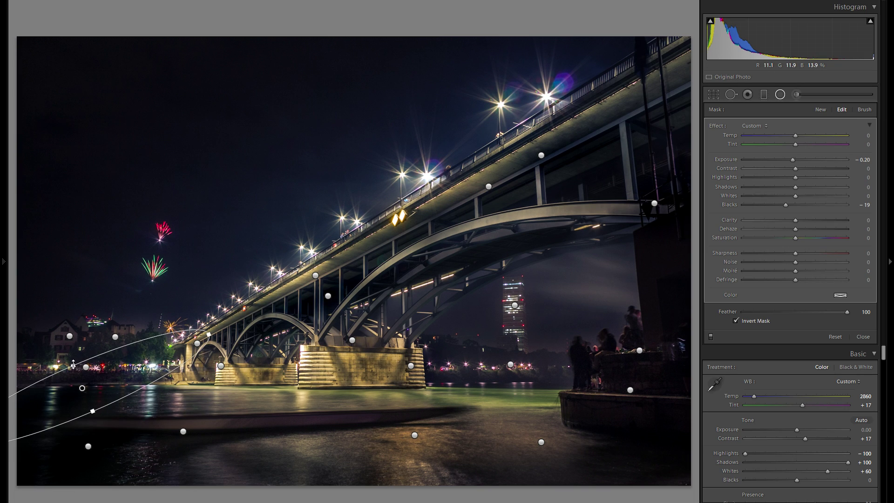
pyautogui.moveTo(76, 375); pyautogui.dragTo(78, 378)
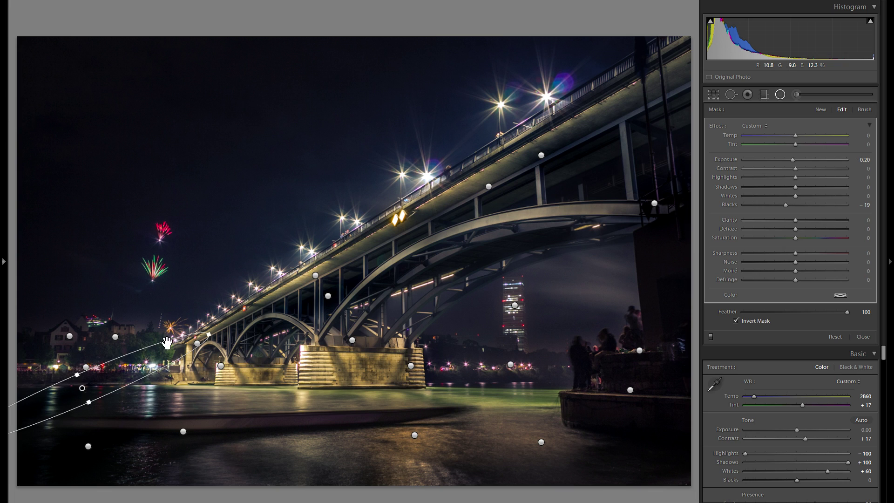
pyautogui.moveTo(184, 363); pyautogui.dragTo(183, 374)
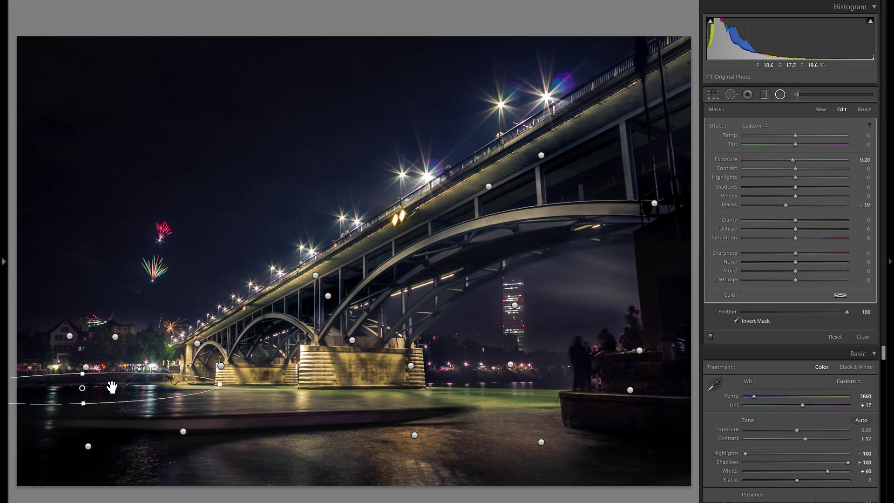
pyautogui.moveTo(112, 388); pyautogui.dragTo(113, 386)
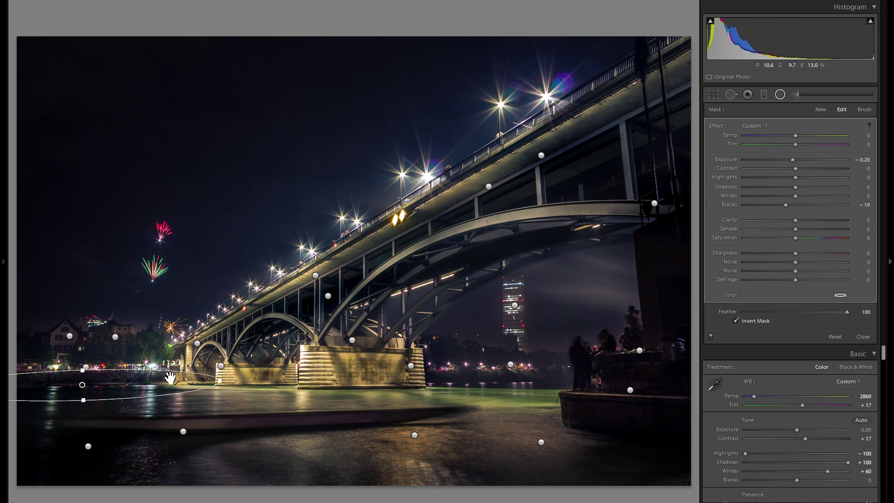
pyautogui.click(781, 94)
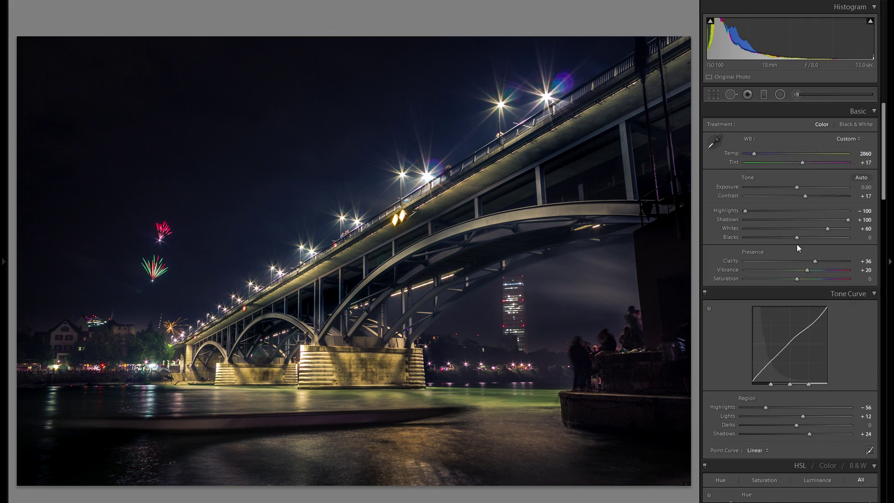
# Inspect the photo's noise at closer magnification and set noise reduction to Color 100 and Luminance 20
pyautogui.scroll(-10, 803, 280)
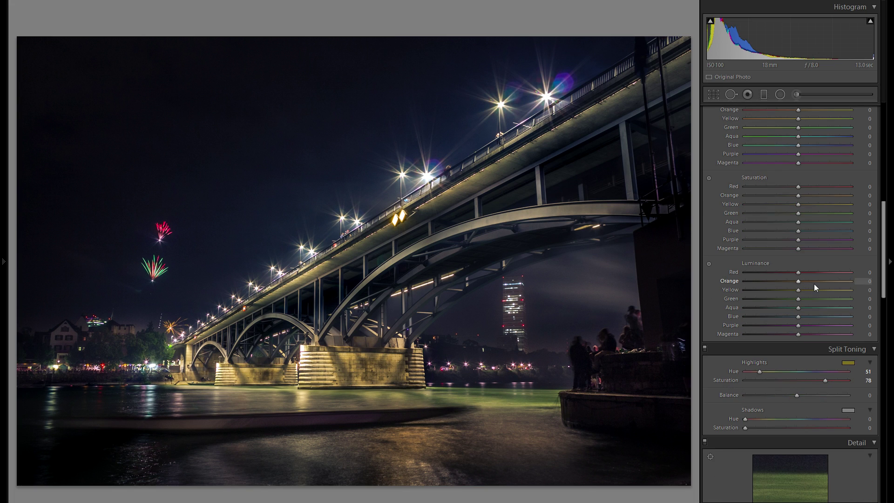
pyautogui.scroll(-6, 814, 284)
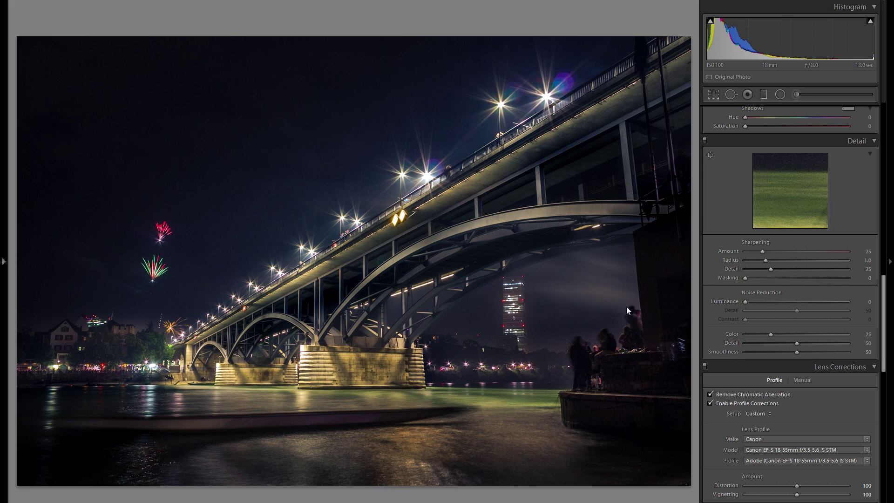
pyautogui.press('z')
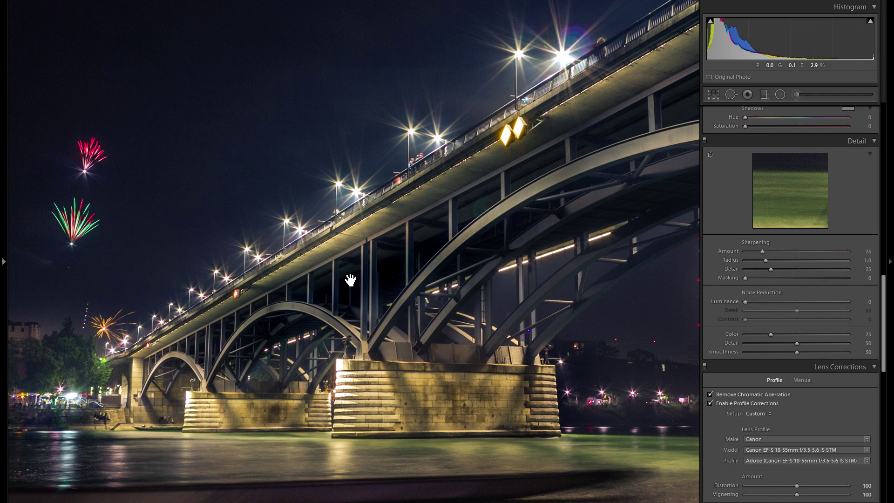
pyautogui.click(320, 383)
pyautogui.click(598, 453)
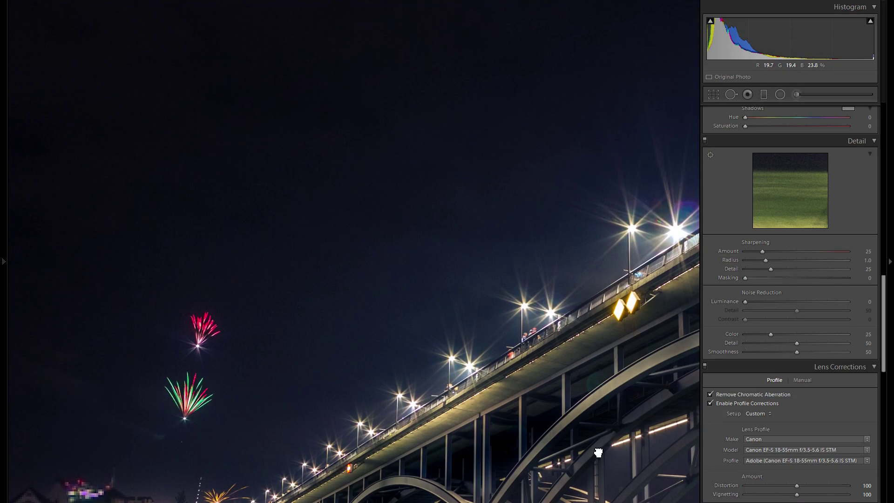
pyautogui.click(423, 253)
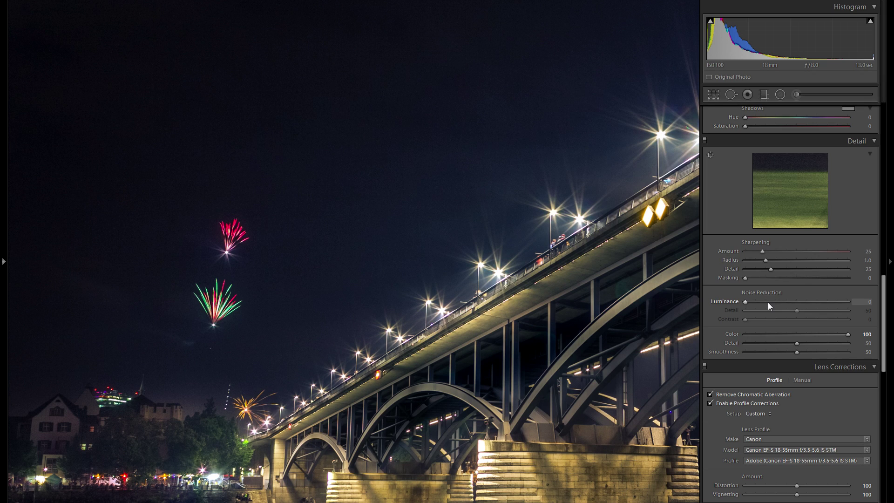
pyautogui.click(756, 303)
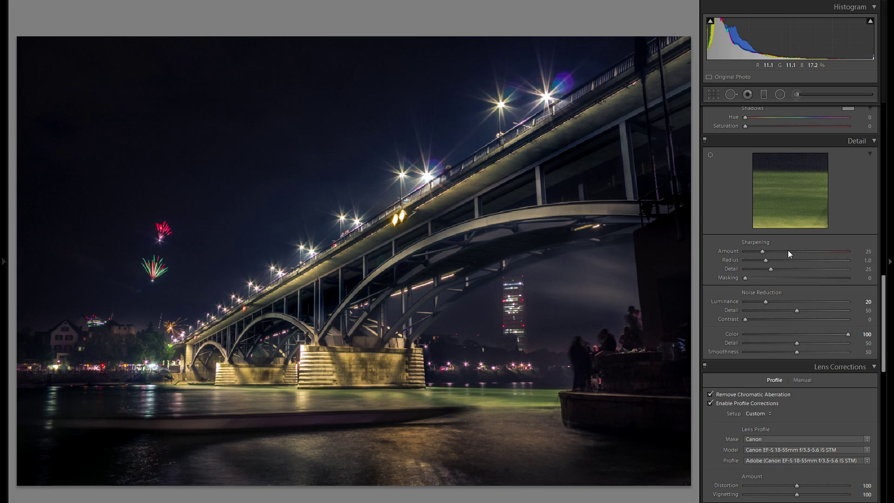
# Set the photo's sharpening amount to 69 and its masking to 43
pyautogui.moveTo(788, 251); pyautogui.dragTo(793, 251)
pyautogui.click(791, 278)
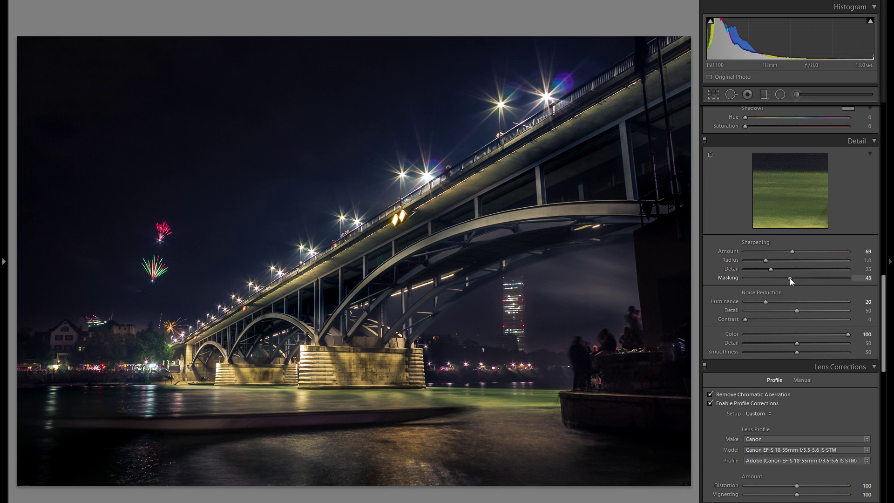
# Preview the sharpening mask on the bridge photo and set Masking to 58
pyautogui.keyDown('alt'); pyautogui.click(789, 278); pyautogui.keyUp('alt')
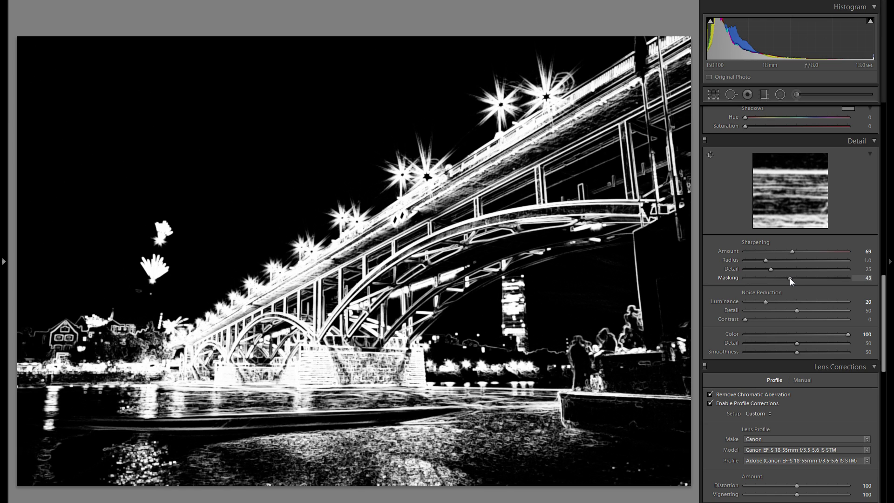
pyautogui.moveTo(790, 278); pyautogui.dragTo(789, 278)
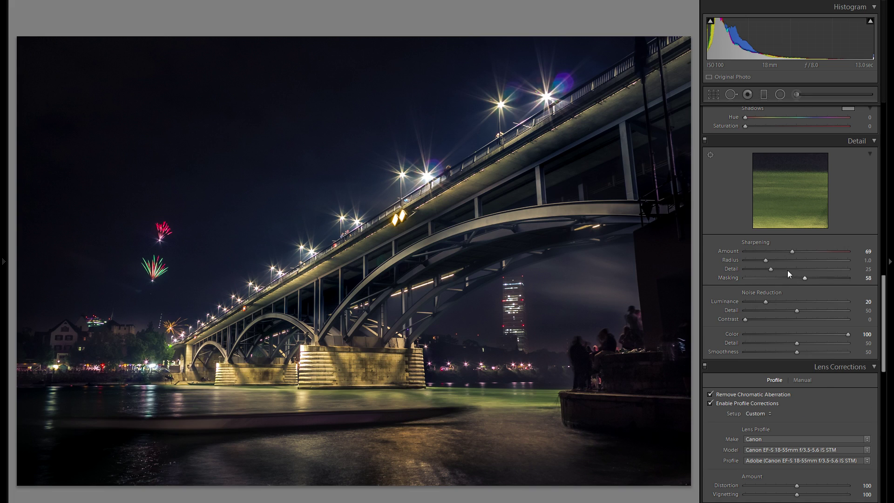
# Review the bridge photo's develop settings from the basic adjustments through to camera calibration
pyautogui.scroll(15, 787, 271)
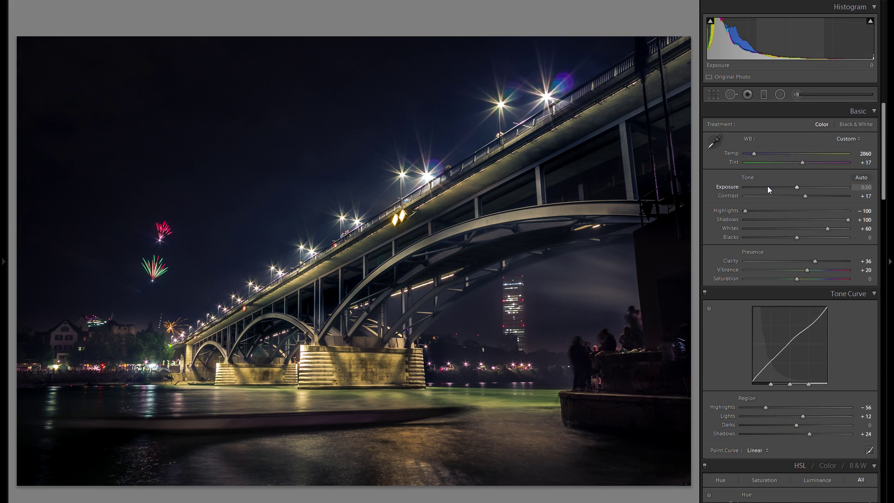
pyautogui.scroll(-5, 801, 245)
pyautogui.scroll(-2, 801, 245)
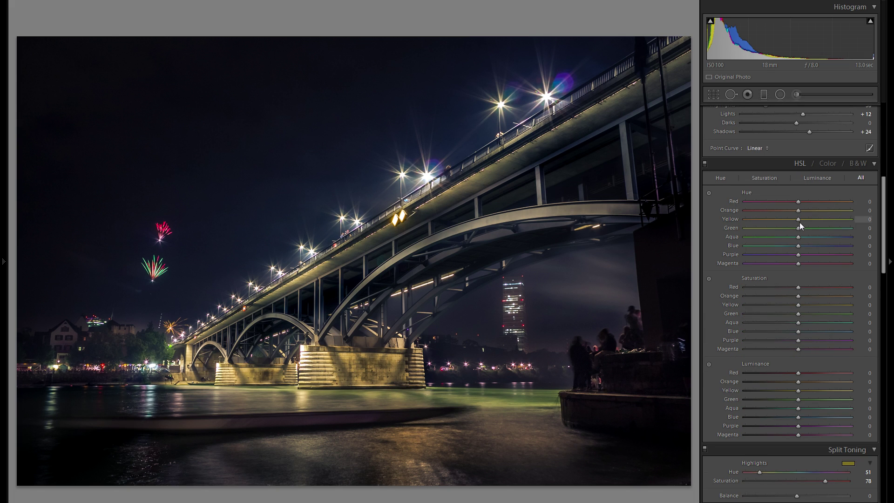
pyautogui.scroll(-15, 809, 264)
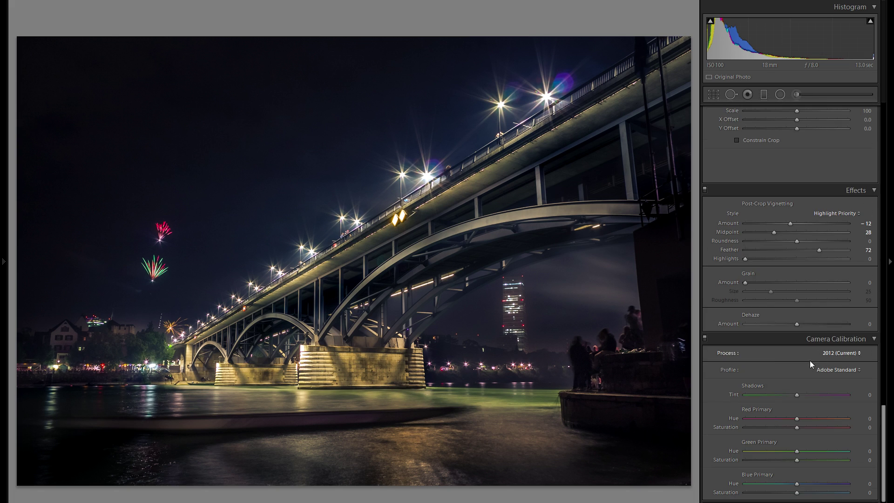
pyautogui.scroll(6, 811, 403)
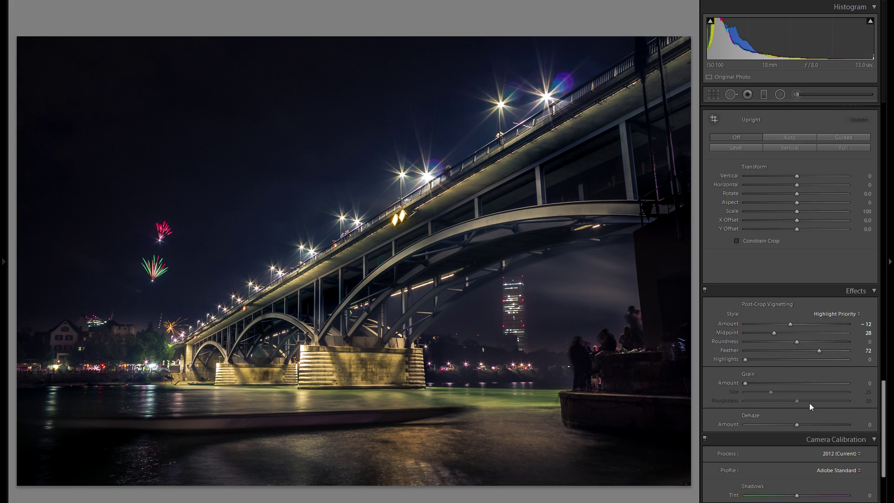
pyautogui.scroll(5, 803, 397)
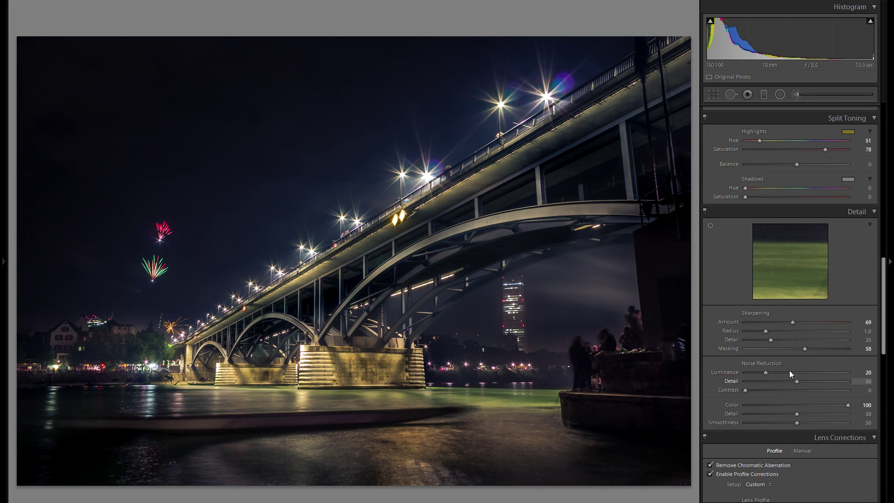
pyautogui.scroll(6, 796, 332)
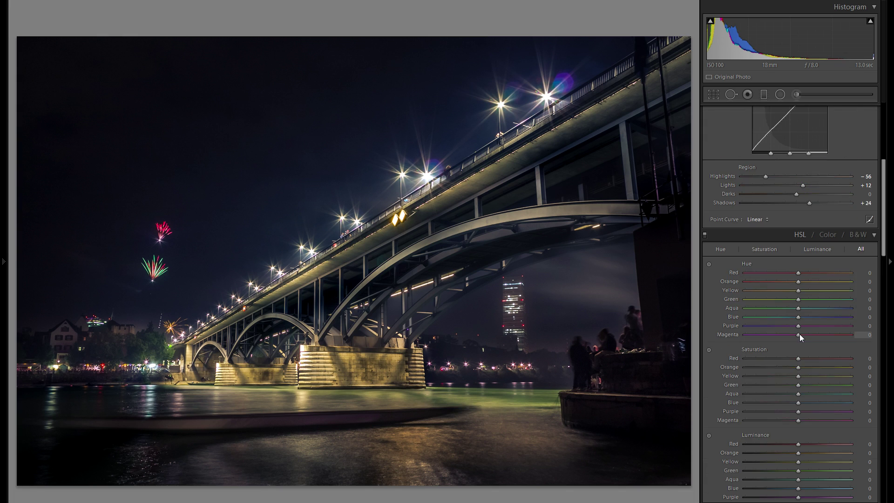
pyautogui.scroll(5, 809, 321)
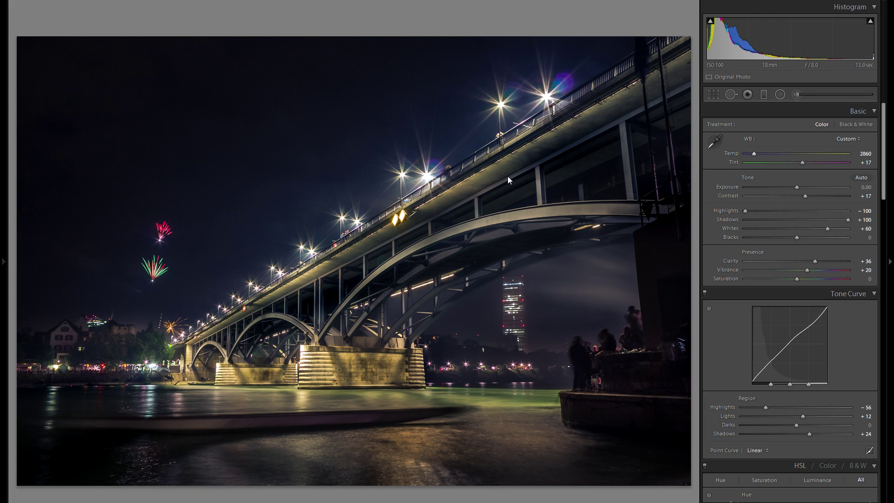
# Compare the bridge photo's original import state with its latest Edge Masking edit in the history, ending on the latest edit
pyautogui.click(2, 192)
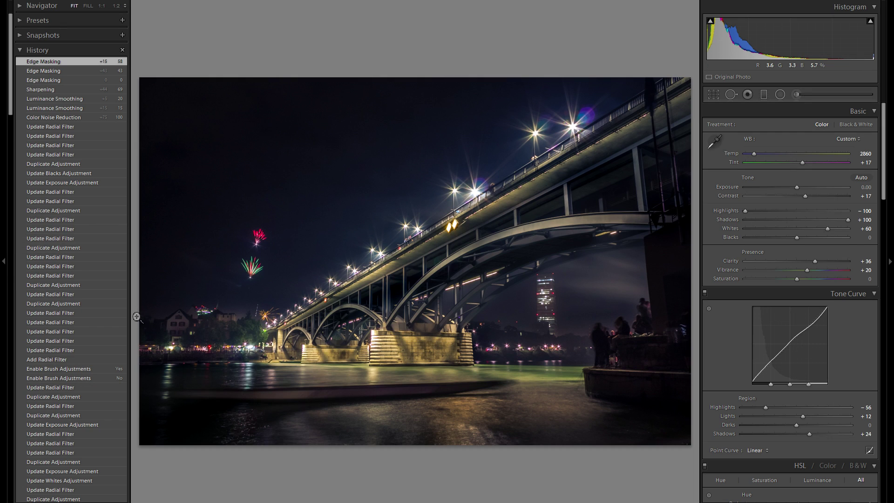
pyautogui.scroll(-15, 77, 331)
pyautogui.scroll(-5, 91, 415)
pyautogui.click(80, 479)
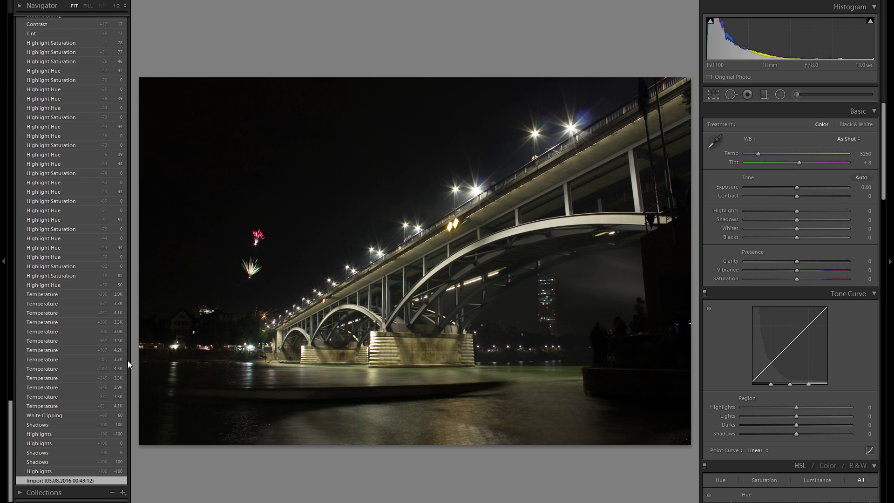
pyautogui.scroll(20, 94, 361)
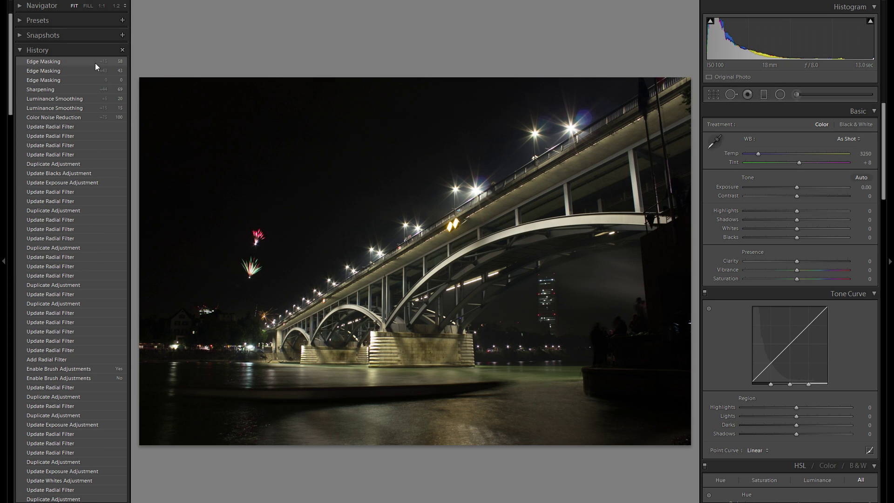
pyautogui.click(95, 63)
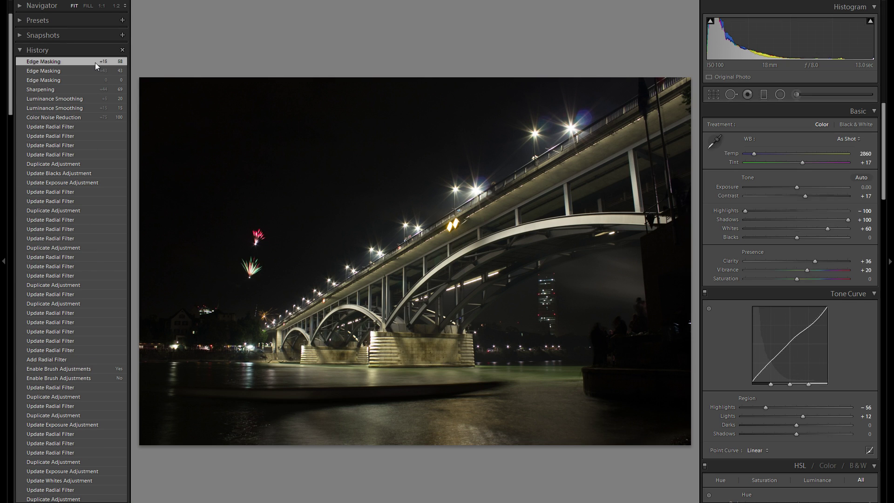
pyautogui.click(6, 181)
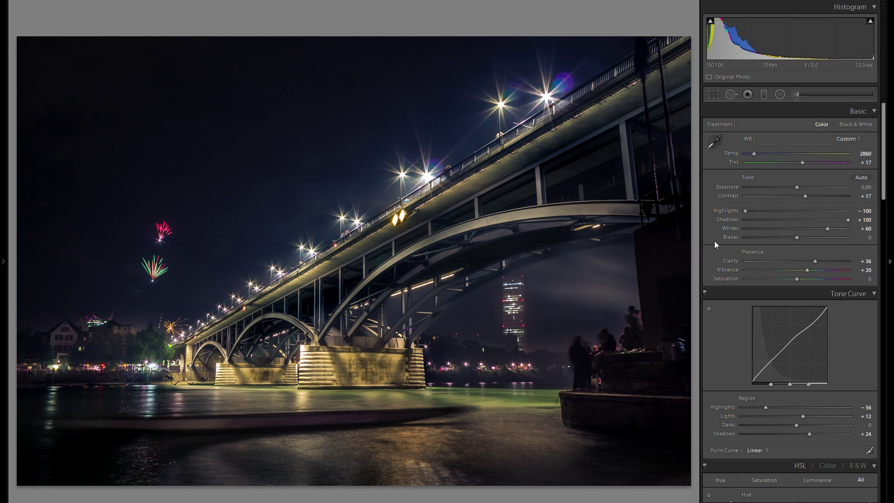
# Browse two photos forward to the pink fireworks reflected in the river
pyautogui.press('Right')
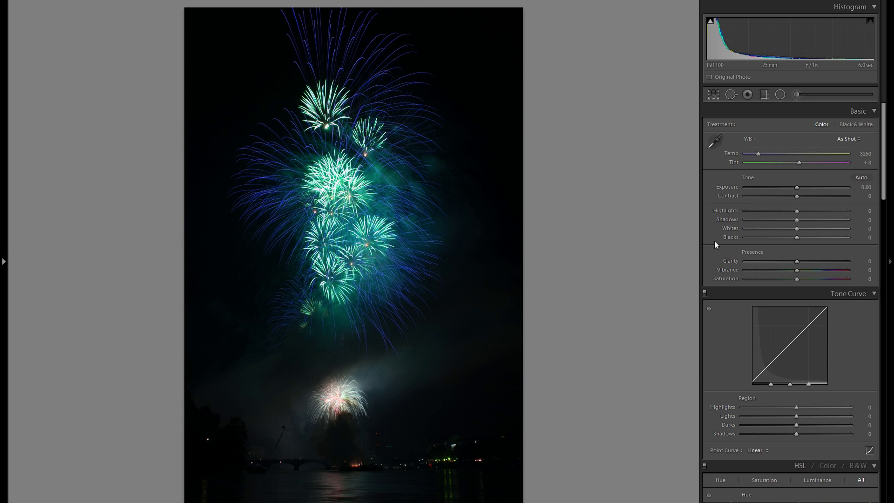
pyautogui.press('Right')
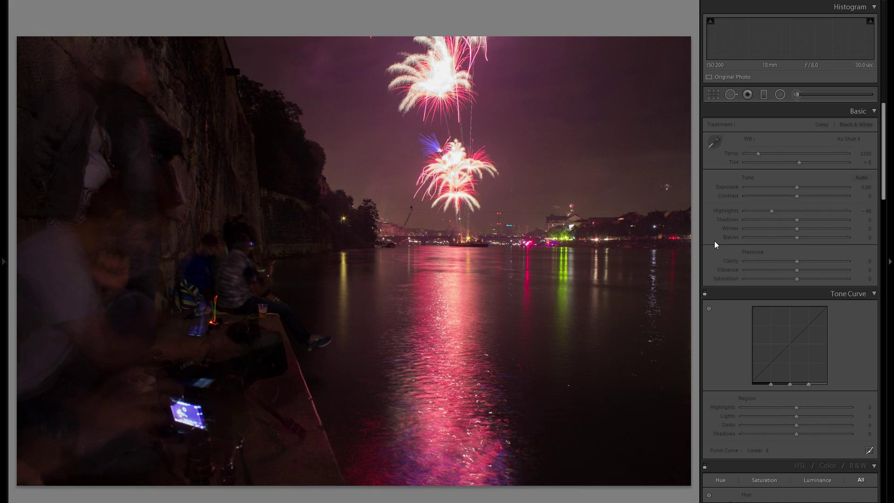